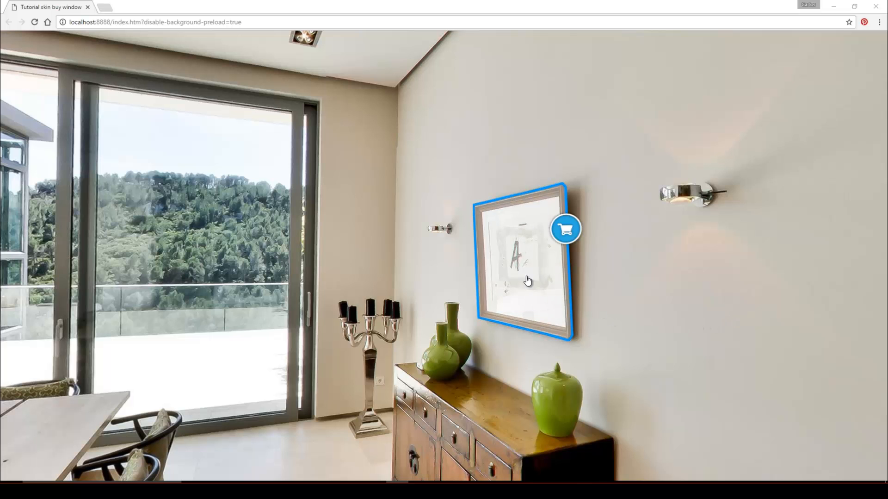
View the Lettre A artwork's buy window from its hotspot in the panorama, close it and reopen it.
{"action": "left_click", "coordinate": [570, 329]}
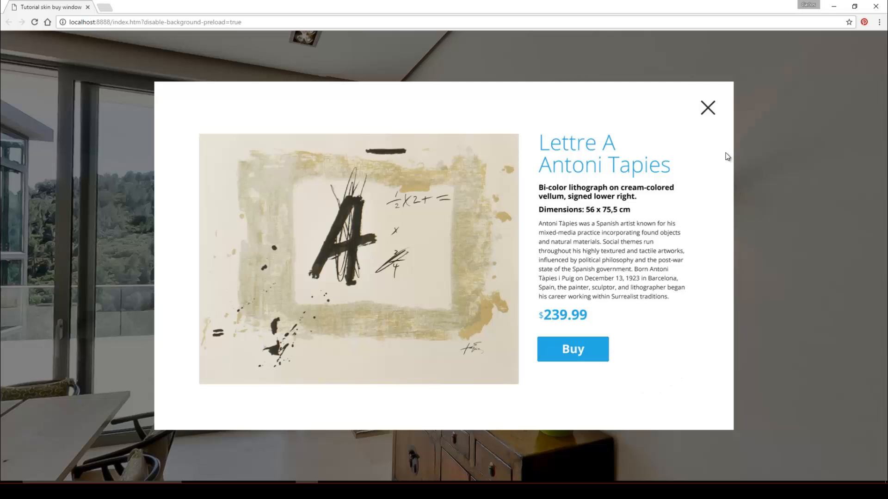
{"action": "left_click", "coordinate": [708, 109]}
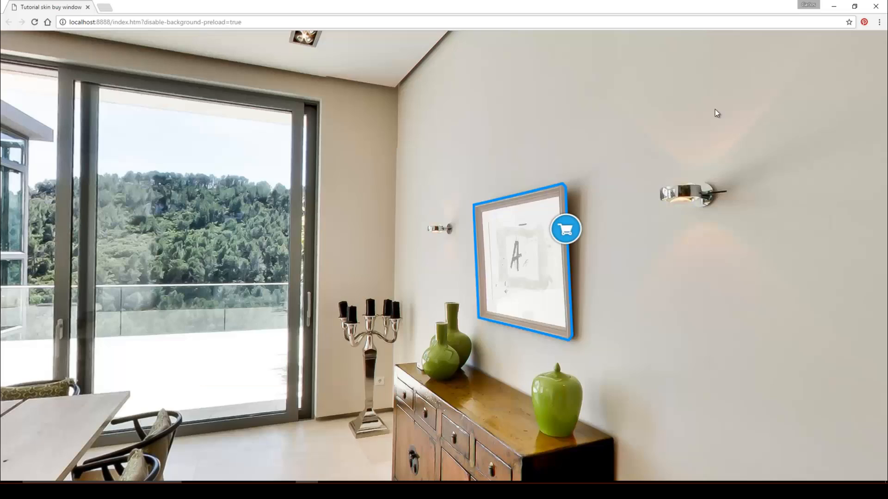
{"action": "left_click", "coordinate": [529, 280]}
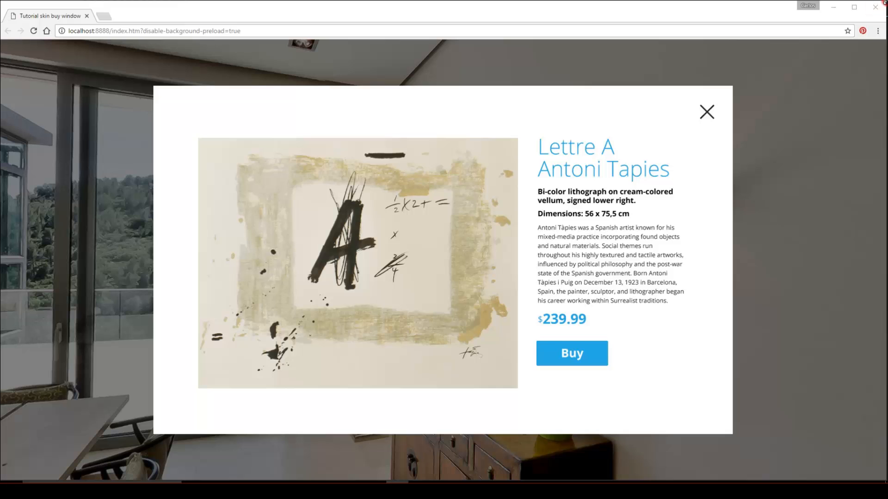
{"action": "mouse_move", "coordinate": [886, 1]}
{"action": "left_mouse_down"}
{"action": "mouse_move", "coordinate": [867, 32]}
{"action": "mouse_move", "coordinate": [804, 75]}
{"action": "mouse_move", "coordinate": [673, 85]}
{"action": "mouse_move", "coordinate": [603, 119]}
{"action": "mouse_move", "coordinate": [561, 103]}
{"action": "mouse_move", "coordinate": [770, 40]}
{"action": "mouse_move", "coordinate": [650, 80]}
{"action": "mouse_move", "coordinate": [584, 121]}
{"action": "mouse_move", "coordinate": [667, 73]}
{"action": "mouse_move", "coordinate": [880, 0]}
{"action": "left_mouse_up"}
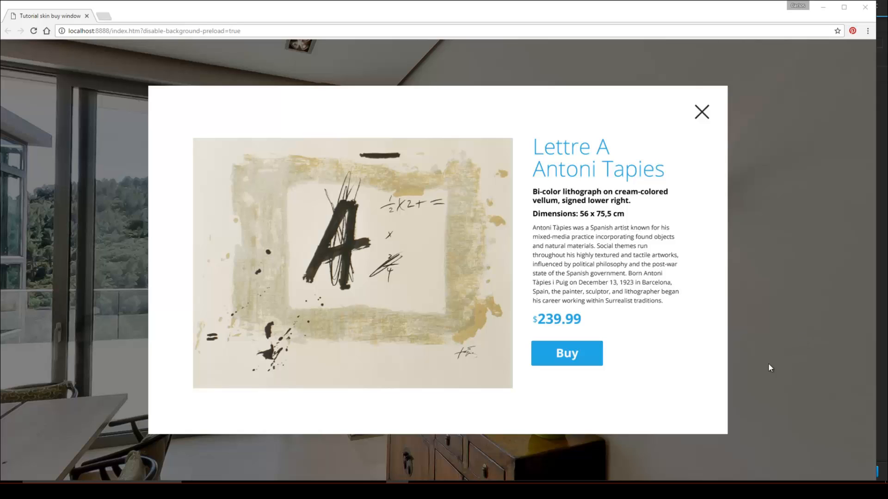
Switch to Illustrator and outline the mockup's background, window, header strip, body area, image column and text column with red rectangles.
{"action": "left_click", "coordinate": [285, 481]}
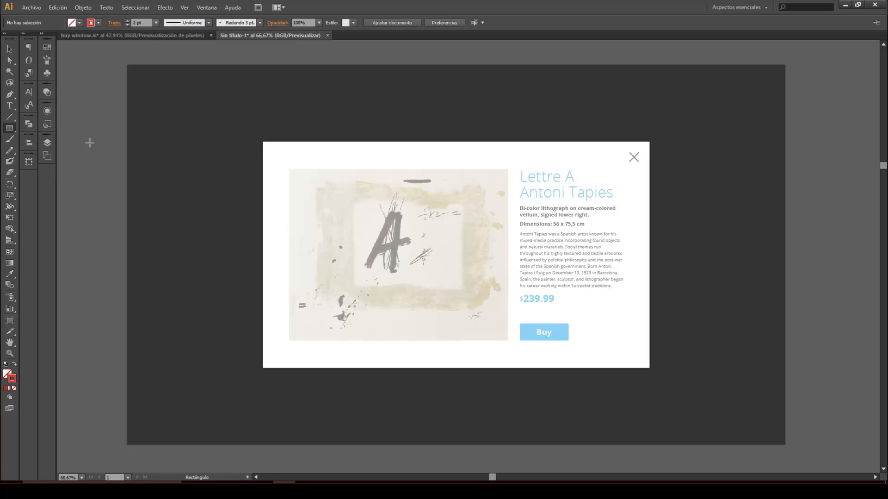
{"action": "left_click_drag", "start_coordinate": [128, 65], "coordinate": [785, 443]}
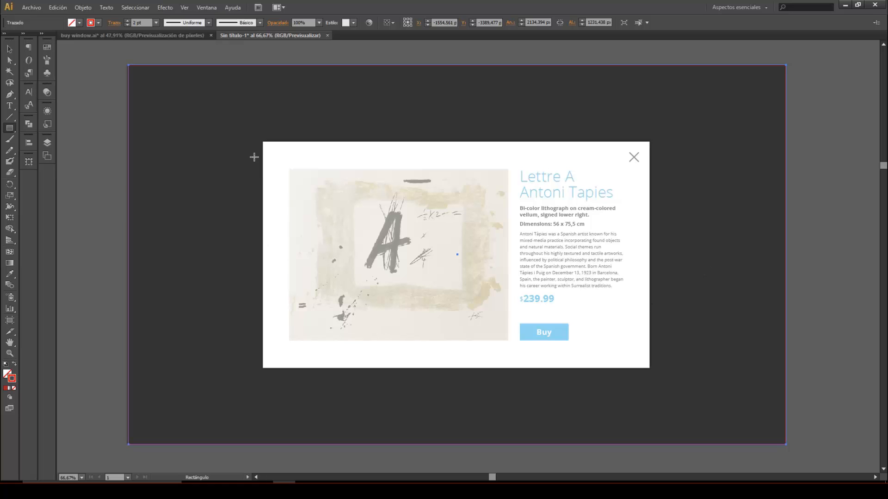
{"action": "left_click_drag", "start_coordinate": [262, 141], "coordinate": [650, 367]}
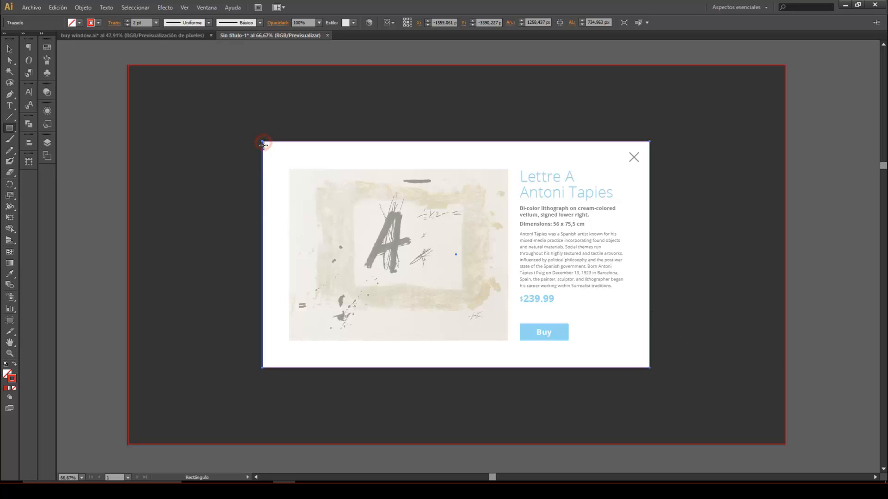
{"action": "left_click_drag", "start_coordinate": [263, 142], "coordinate": [649, 169]}
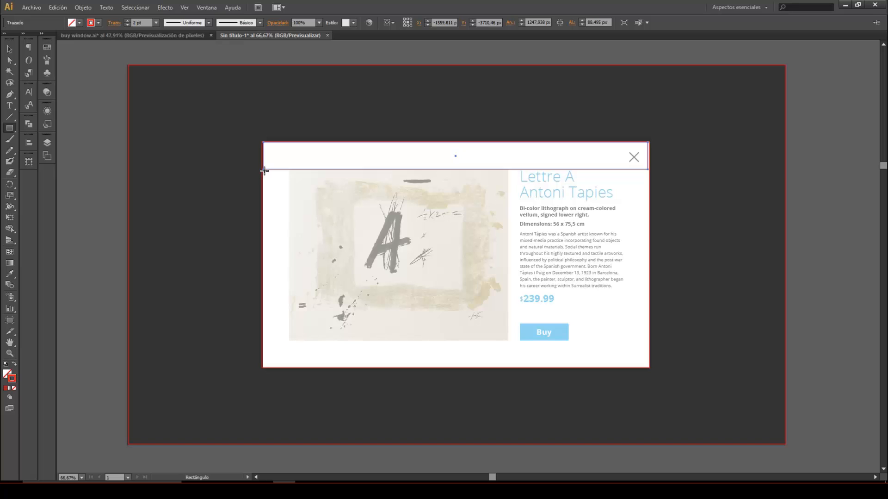
{"action": "left_click_drag", "start_coordinate": [264, 169], "coordinate": [648, 365]}
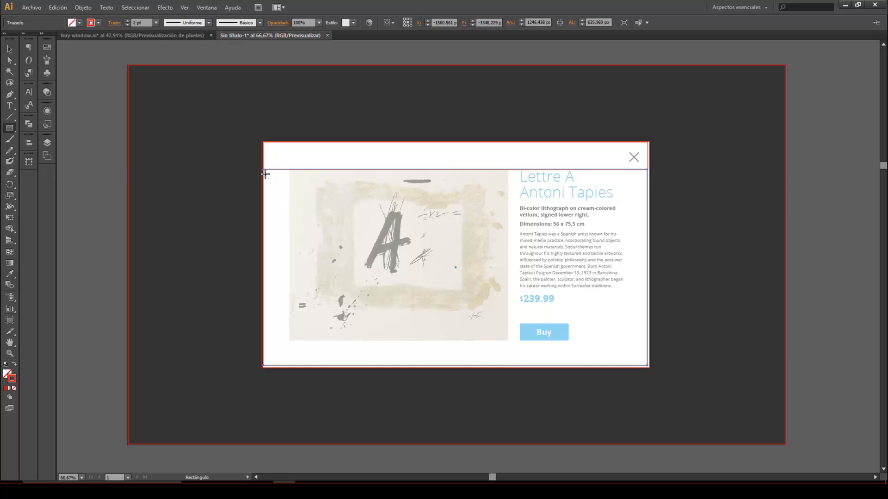
{"action": "left_click_drag", "start_coordinate": [265, 170], "coordinate": [513, 361]}
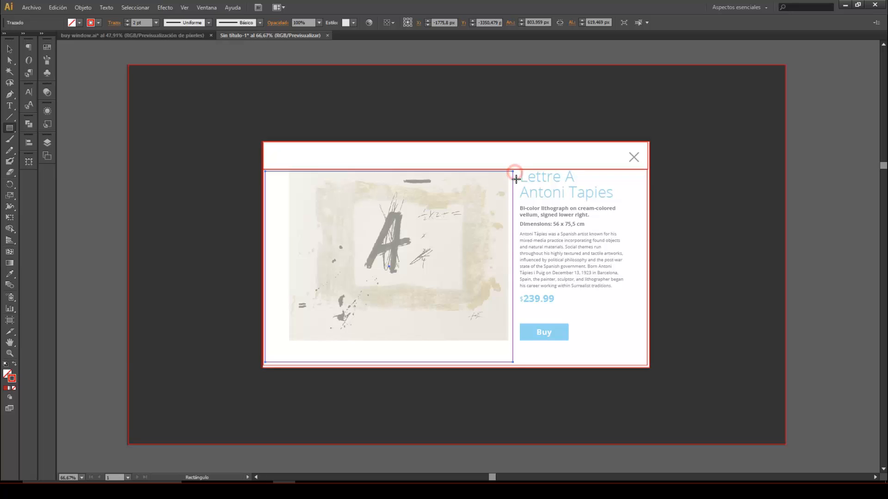
{"action": "left_click_drag", "start_coordinate": [515, 172], "coordinate": [645, 362]}
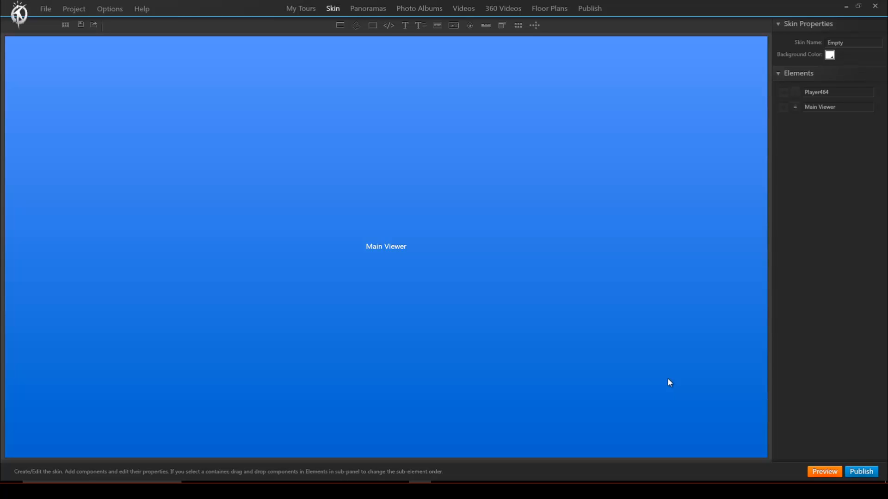
Add a container to the skin, enable its right and bottom positions, and set left and right to 0%.
{"action": "left_click", "coordinate": [373, 27]}
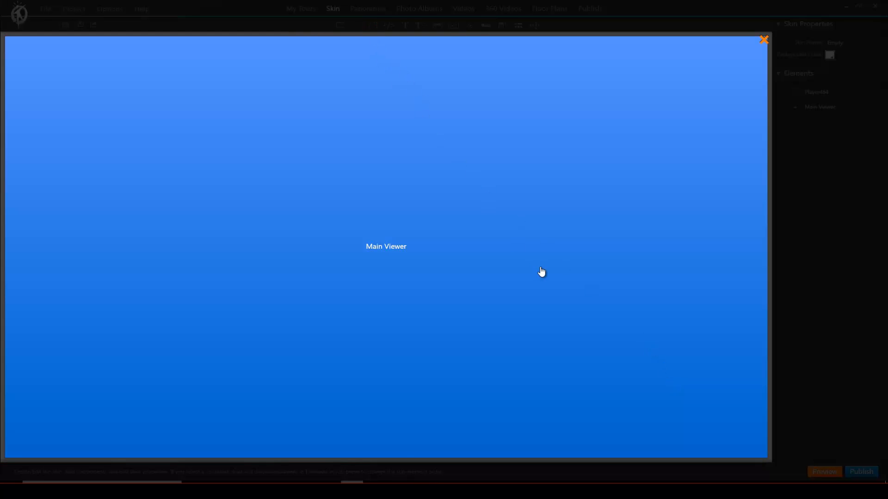
{"action": "left_click", "coordinate": [238, 182]}
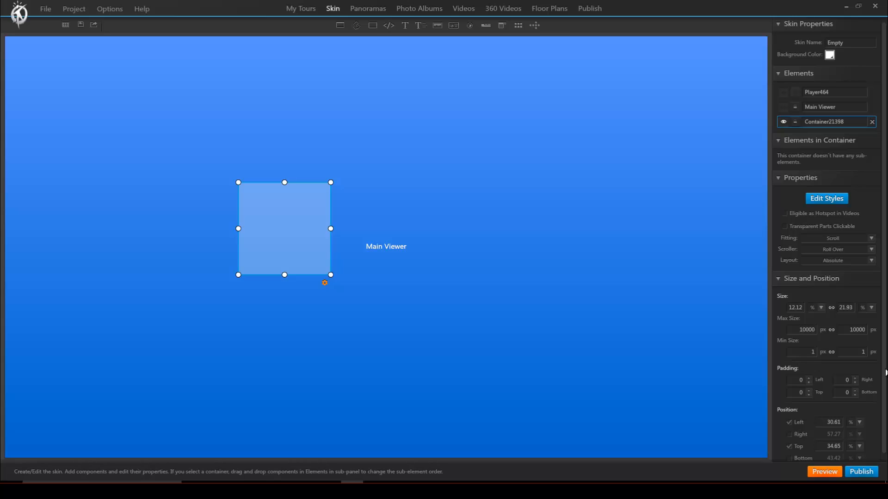
{"action": "left_click_drag", "start_coordinate": [884, 399], "coordinate": [881, 442]}
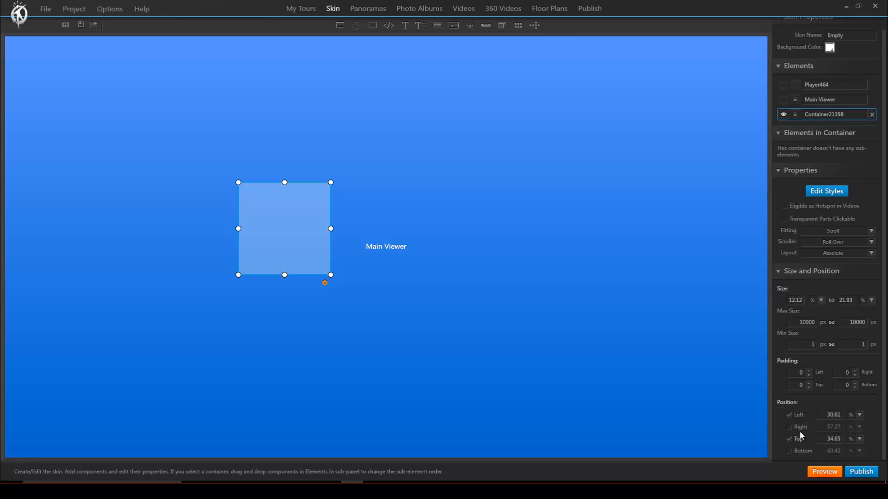
{"action": "left_click", "coordinate": [790, 426]}
{"action": "left_click", "coordinate": [787, 450]}
{"action": "double_click", "coordinate": [822, 414]}
{"action": "type", "text": "0"}
{"action": "key", "text": "Tab"}
{"action": "key", "text": "Tab"}
{"action": "key", "text": "Tab"}
{"action": "type", "text": "0"}
{"action": "key", "text": "Tab"}
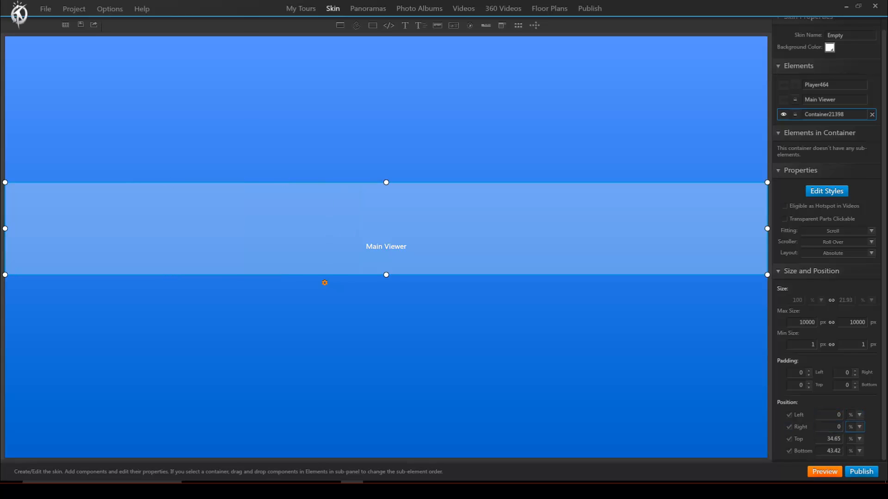
Set the container's top and bottom positions to 0% so it covers the whole viewer.
{"action": "key", "text": "Tab"}
{"action": "key", "text": "Tab"}
{"action": "type", "text": "0"}
{"action": "key", "text": "Tab"}
{"action": "key", "text": "Tab"}
{"action": "key", "text": "Tab"}
{"action": "type", "text": "0"}
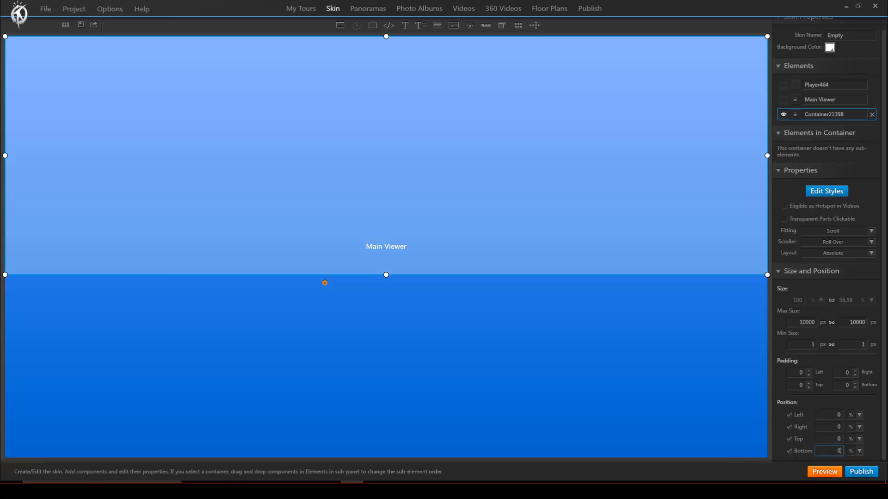
{"action": "key", "text": "Tab"}
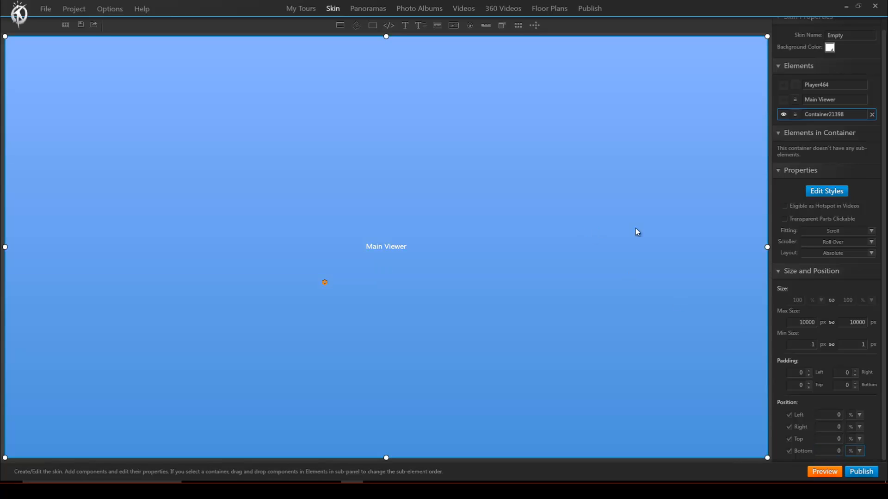
Give the full-screen container a solid black background at 0.50 opacity and rename it 1.
{"action": "left_click", "coordinate": [815, 194]}
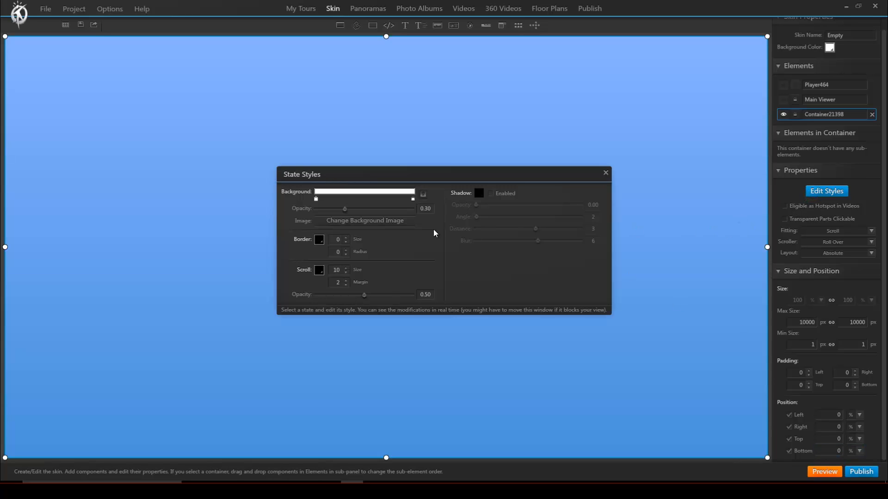
{"action": "left_click", "coordinate": [317, 199]}
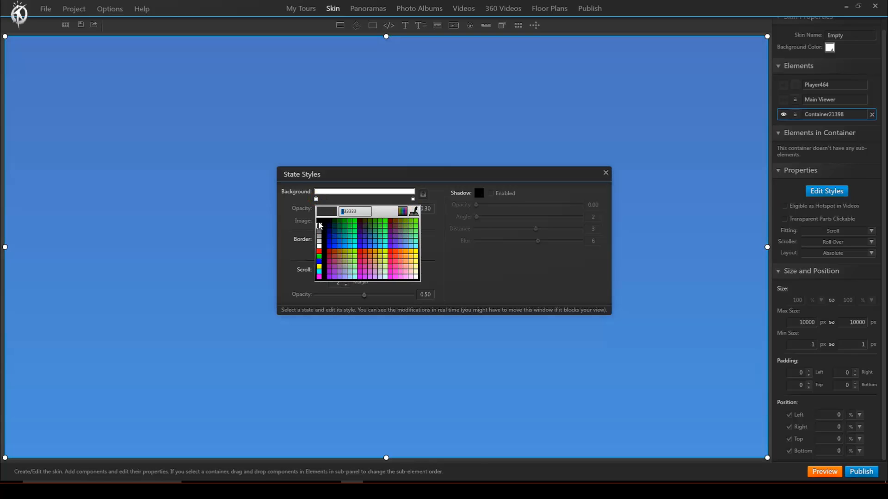
{"action": "left_click", "coordinate": [416, 207]}
{"action": "left_click", "coordinate": [413, 200]}
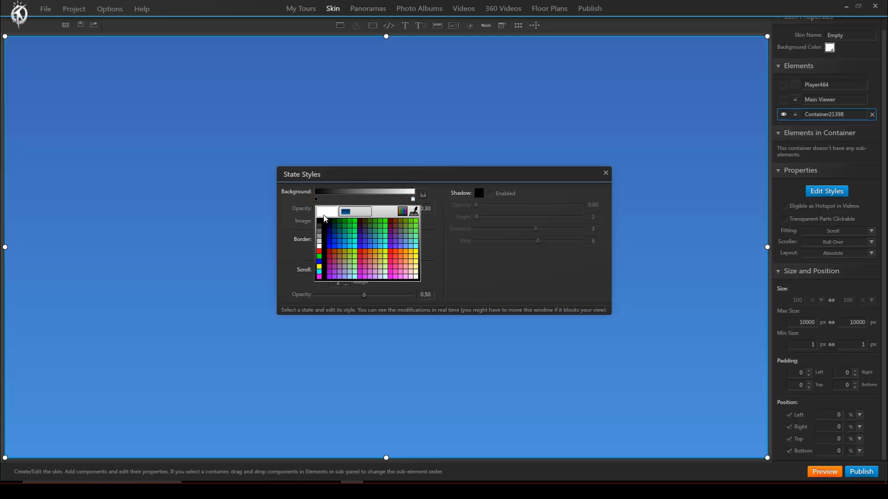
{"action": "left_click", "coordinate": [319, 220]}
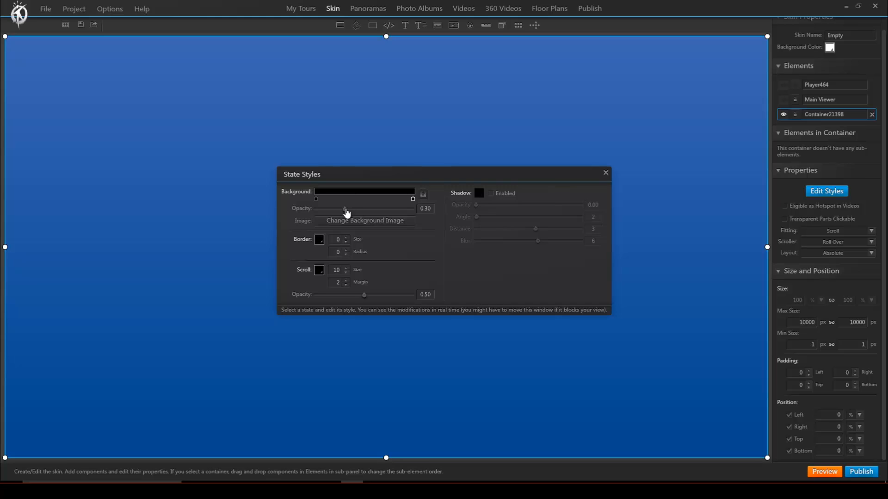
{"action": "left_click_drag", "start_coordinate": [346, 209], "coordinate": [365, 210]}
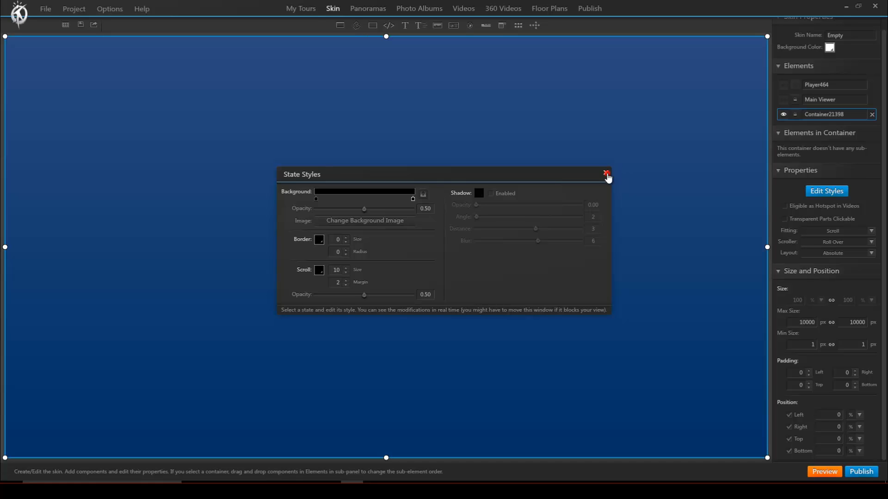
{"action": "left_click", "coordinate": [606, 173]}
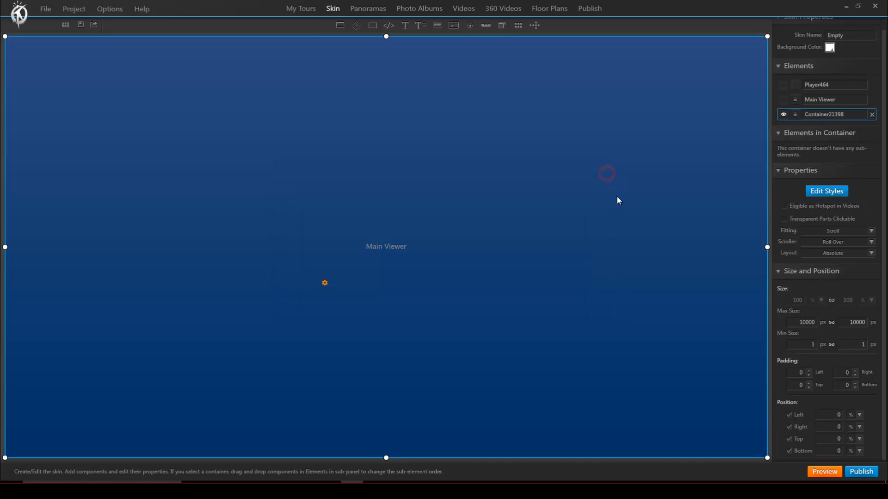
{"action": "double_click", "coordinate": [848, 114]}
{"action": "type", "text": "1"}
Place a second container over the dark overlay and rename it 2.
{"action": "left_click", "coordinate": [373, 28]}
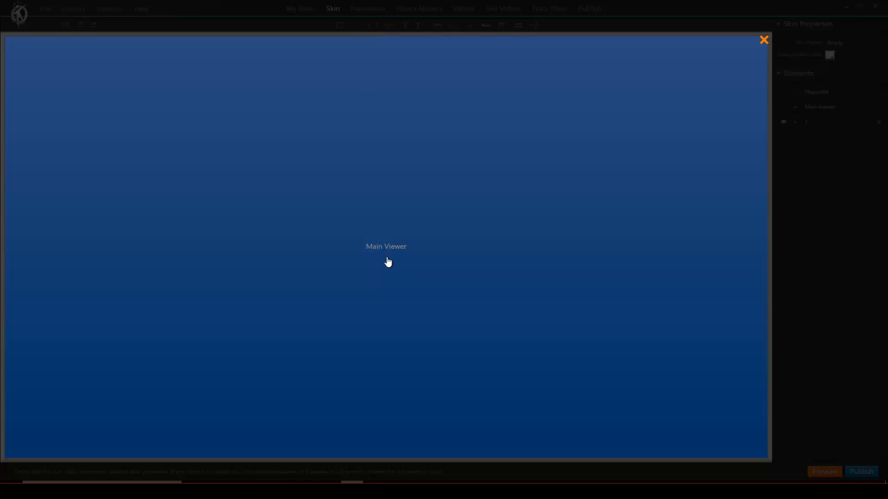
{"action": "left_click", "coordinate": [129, 138]}
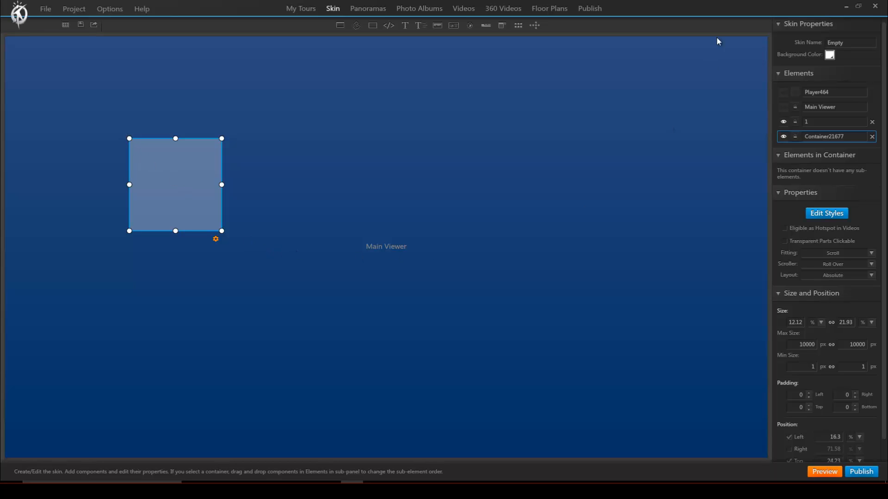
{"action": "left_click_drag", "start_coordinate": [836, 137], "coordinate": [850, 136]}
{"action": "key", "text": "ctrl+a"}
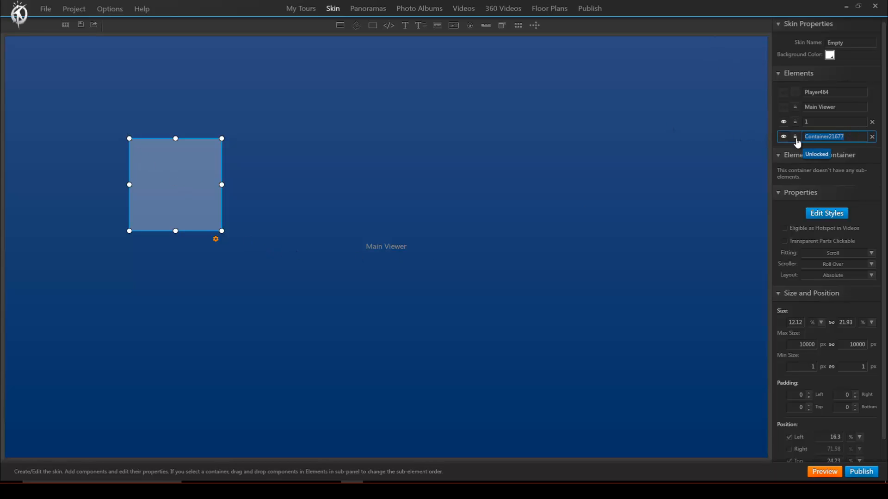
{"action": "type", "text": "2"}
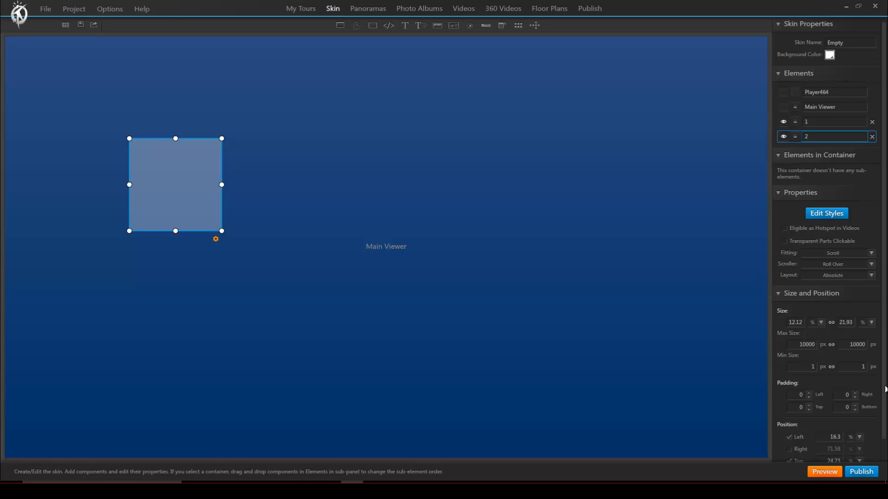
Enable container 2's right and bottom positions and set its left and right positions to 12%.
{"action": "scroll", "coordinate": [883, 390], "scroll_direction": "down", "scroll_amount": 1}
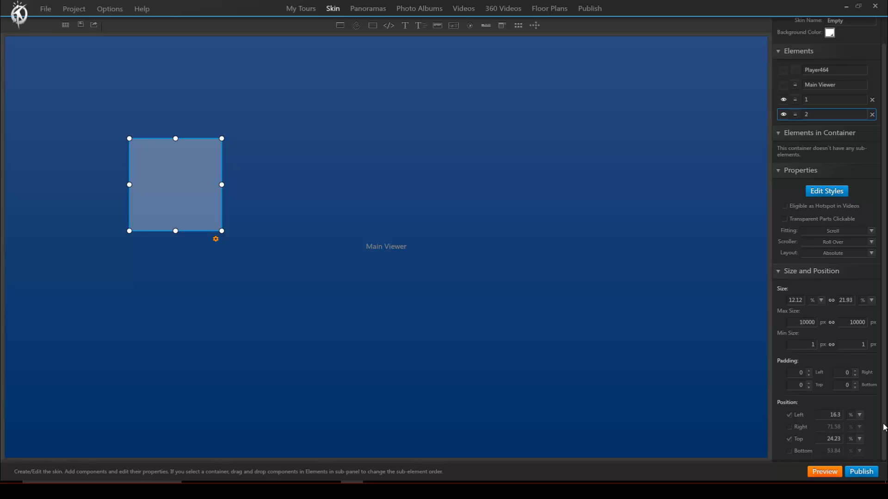
{"action": "left_click", "coordinate": [790, 426]}
{"action": "left_click", "coordinate": [790, 450]}
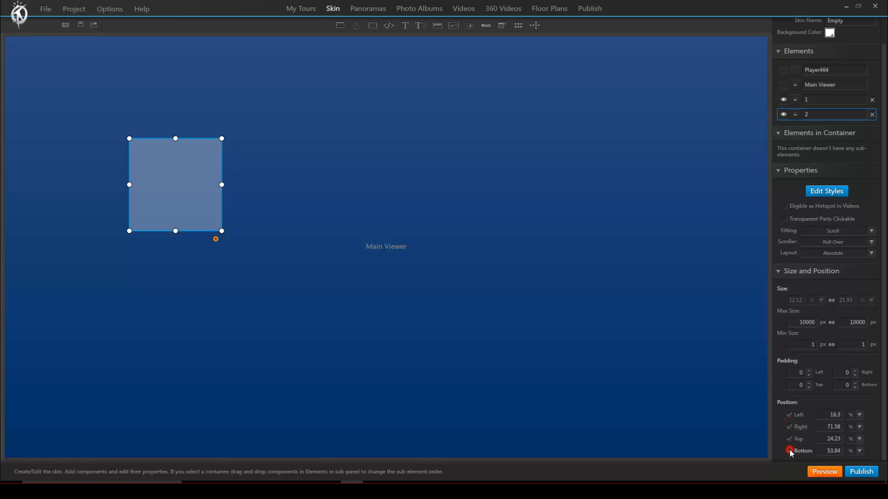
{"action": "left_click", "coordinate": [829, 415]}
{"action": "type", "text": "12"}
{"action": "key", "text": "Tab"}
{"action": "key", "text": "Tab"}
{"action": "type", "text": "1"}
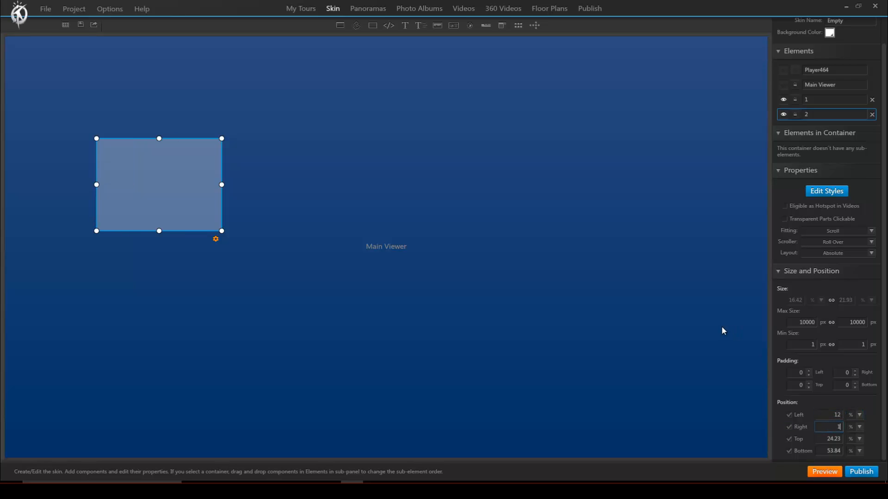
{"action": "type", "text": "2"}
{"action": "key", "text": "Tab"}
{"action": "key", "text": "Tab"}
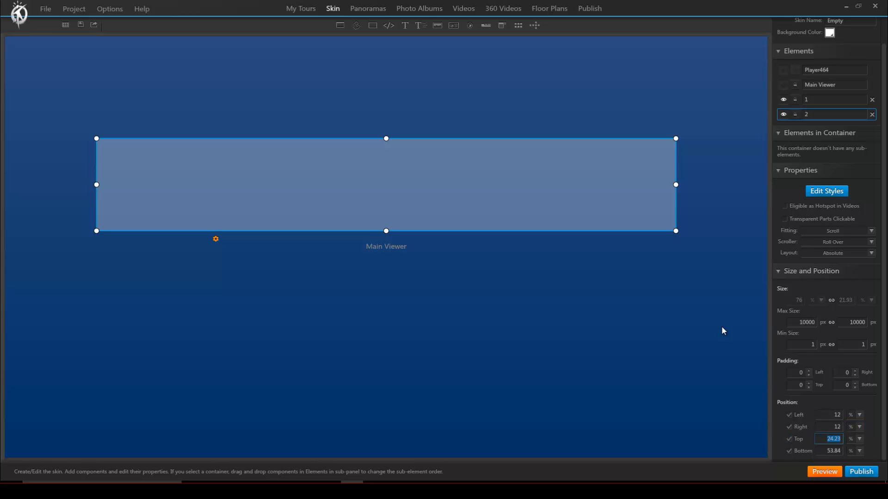
Set container 2's top and bottom positions to 10%.
{"action": "type", "text": "10"}
{"action": "key", "text": "Tab"}
{"action": "key", "text": "Tab"}
{"action": "type", "text": "10"}
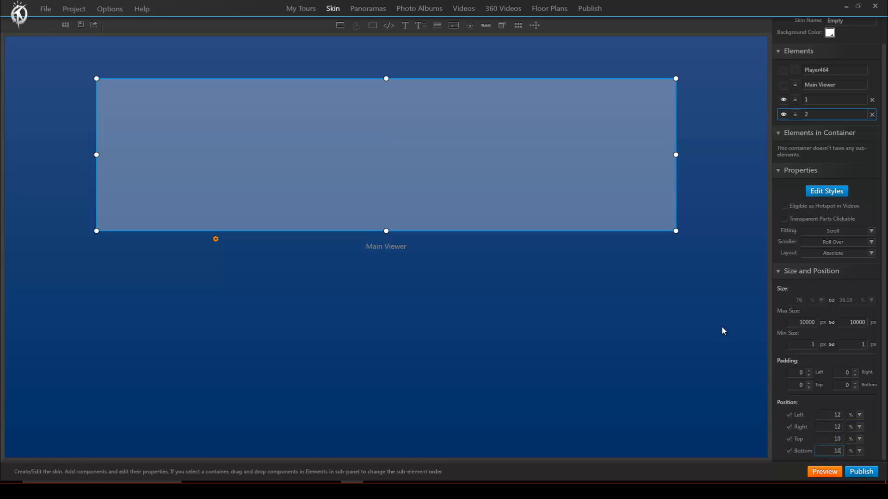
{"action": "key", "text": "Tab"}
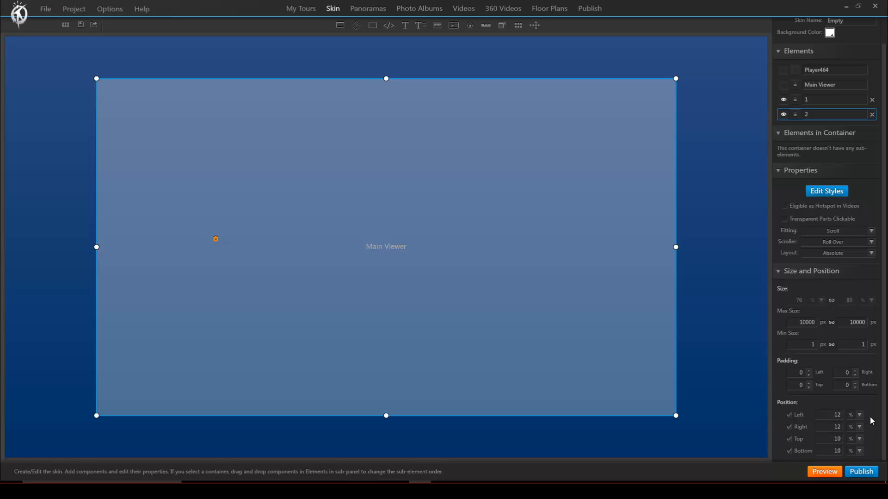
Release container 2's right position, open the unit options for its width, and deselect the container.
{"action": "left_click", "coordinate": [789, 427]}
{"action": "left_click", "coordinate": [822, 301]}
{"action": "left_click", "coordinate": [719, 345]}
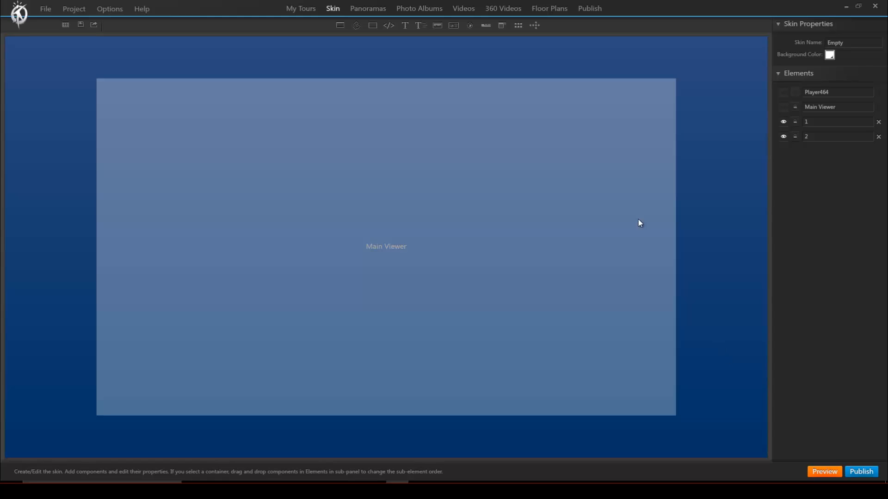
Place a container inside container 2 and stretch it across the full width at its upper edge, about 24% high.
{"action": "left_click", "coordinate": [373, 26]}
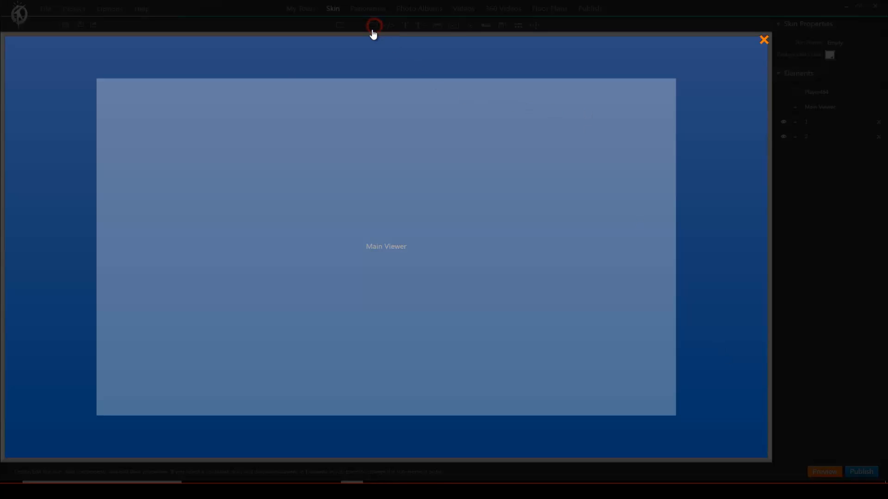
{"action": "left_click", "coordinate": [160, 93]}
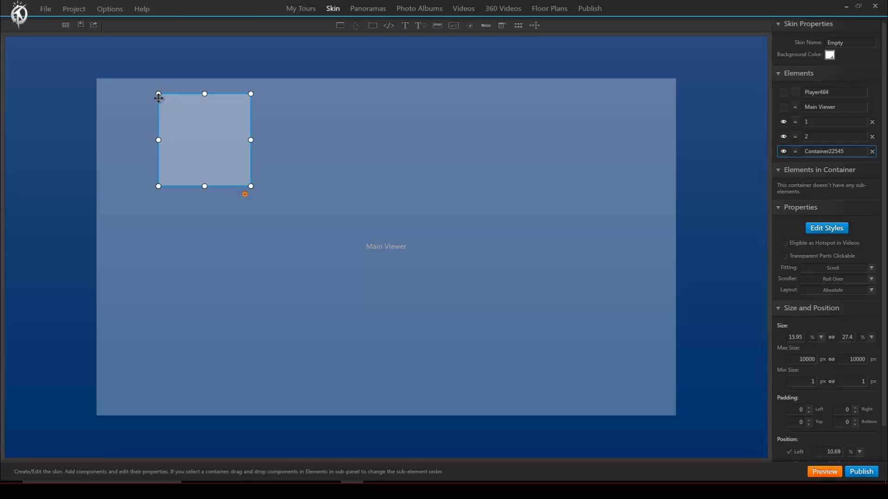
{"action": "left_click_drag", "start_coordinate": [159, 94], "coordinate": [96, 78]}
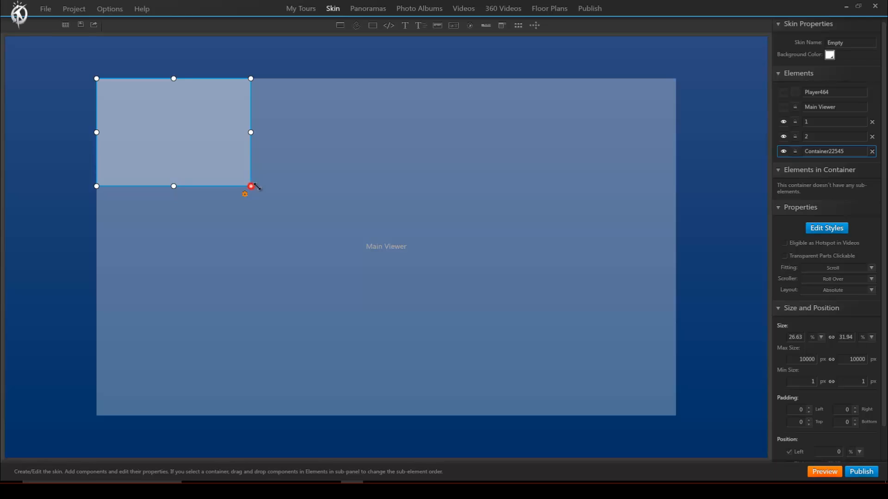
{"action": "left_click_drag", "start_coordinate": [251, 186], "coordinate": [693, 154]}
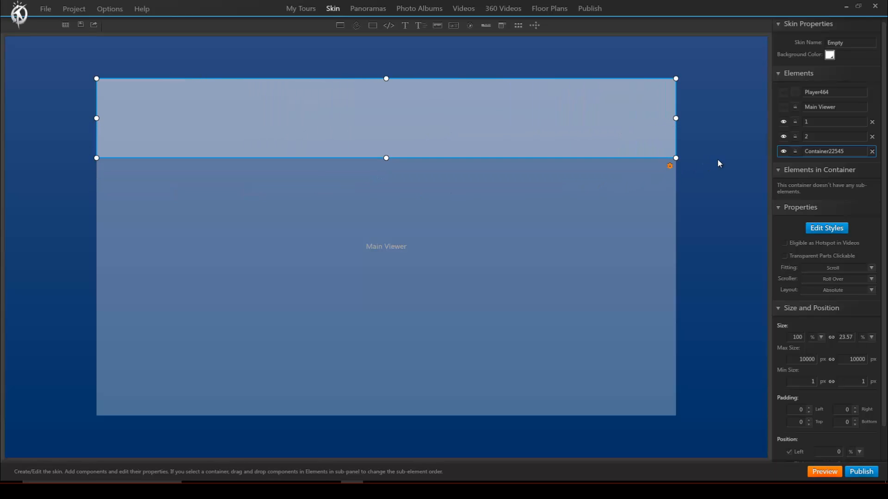
Set the new container's height to 15% and rename it 3 header.
{"action": "left_click", "coordinate": [843, 337]}
{"action": "double_click", "coordinate": [843, 336]}
{"action": "type", "text": "15"}
{"action": "key", "text": "Return"}
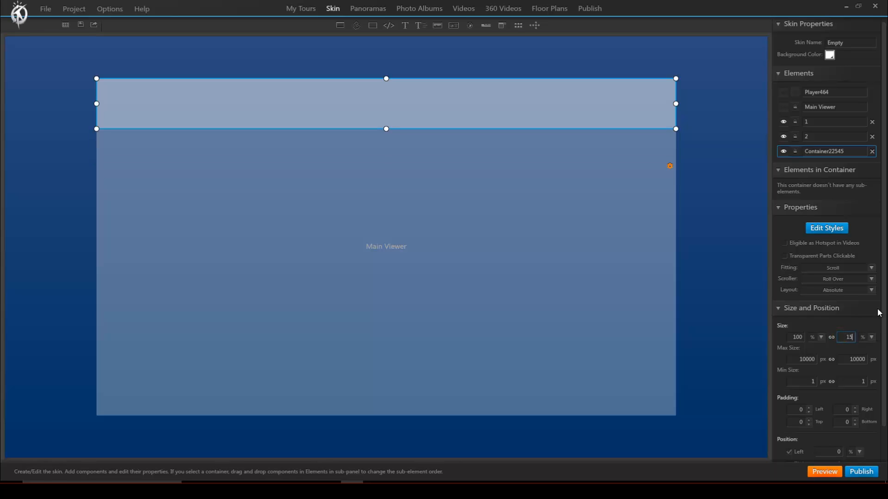
{"action": "double_click", "coordinate": [860, 151]}
{"action": "type", "text": "3 header"}
{"action": "left_click", "coordinate": [724, 151]}
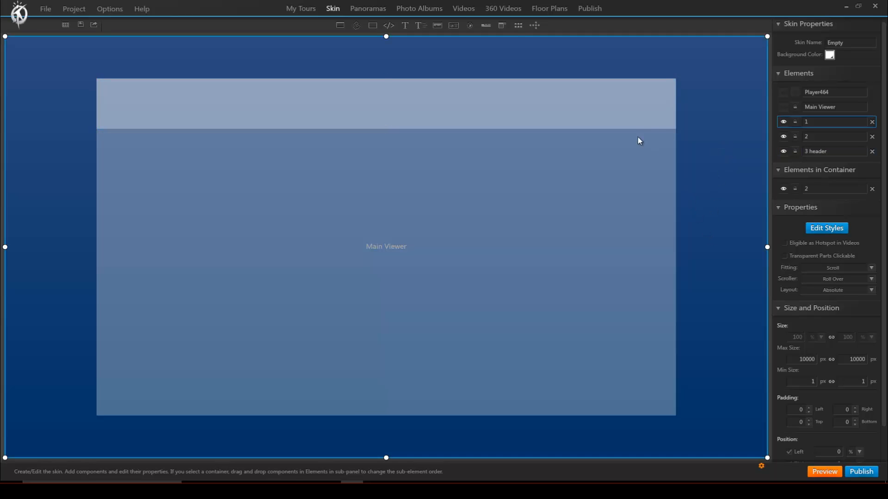
Place an icon button made from Button_Close_A.png and Button_Close_B.png near the right end of the 3 header container.
{"action": "left_click", "coordinate": [634, 114]}
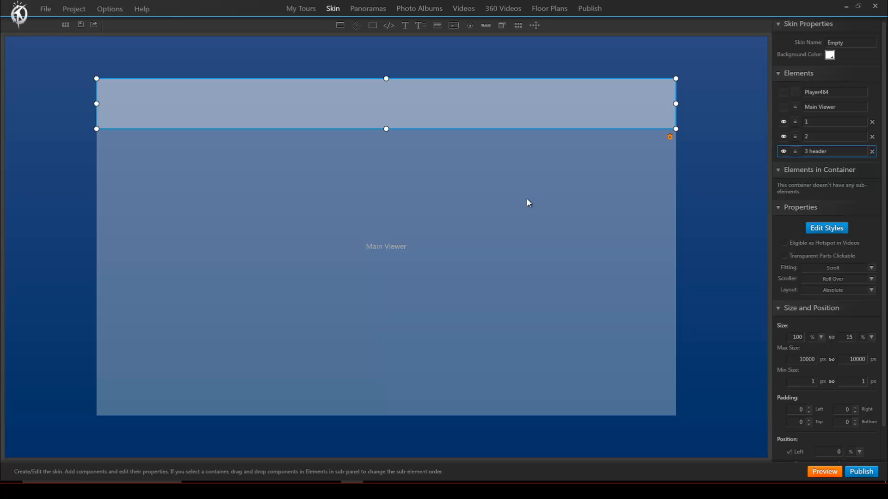
{"action": "left_click", "coordinate": [470, 26]}
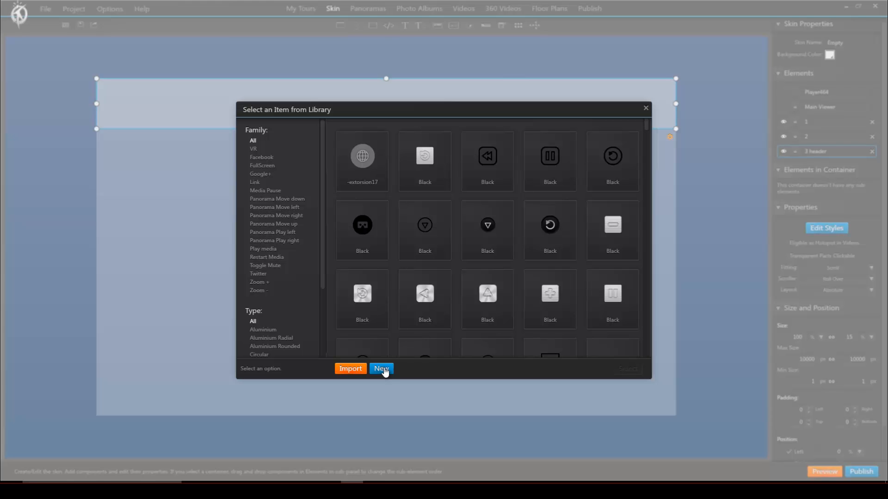
{"action": "left_click", "coordinate": [382, 369]}
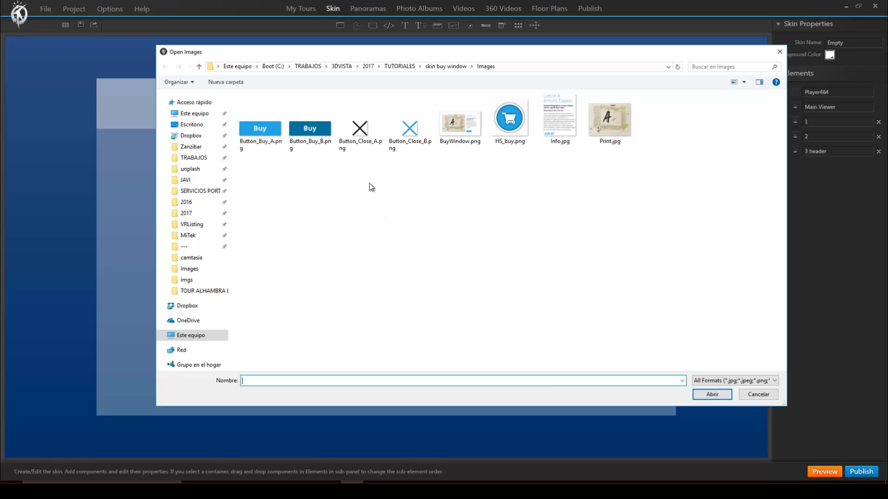
{"action": "left_click", "coordinate": [364, 132]}
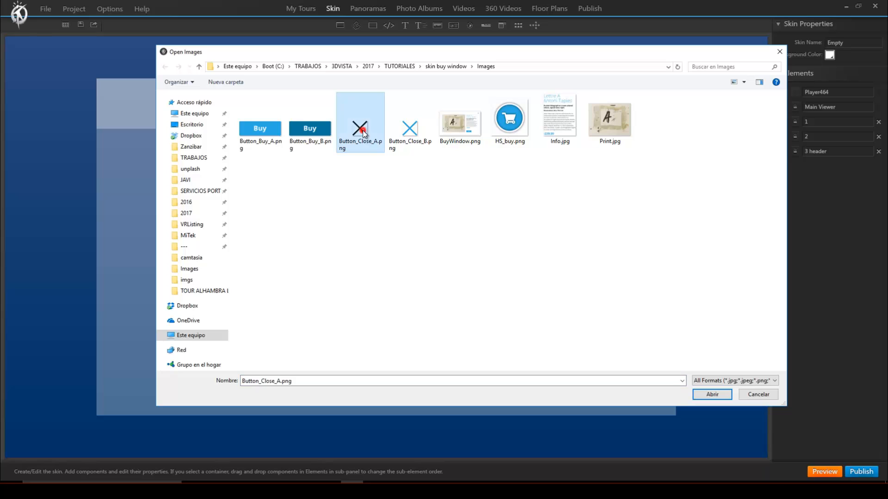
{"action": "left_click", "coordinate": [410, 131], "text": "ctrl"}
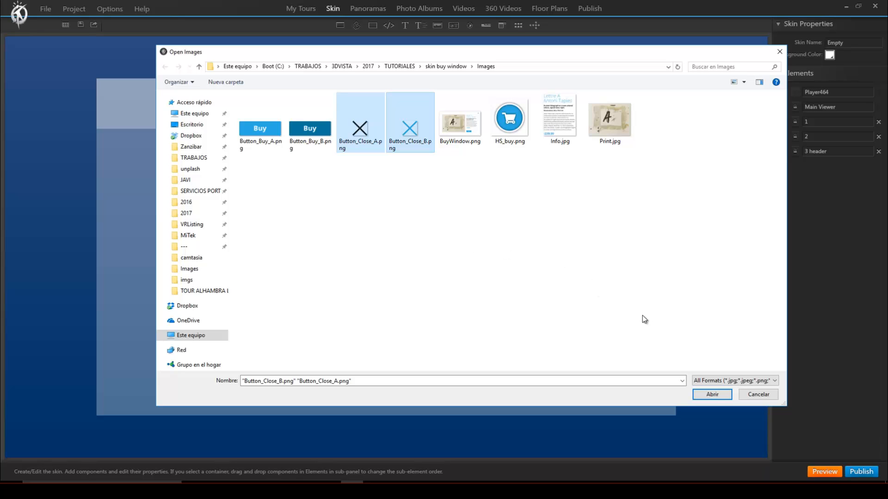
{"action": "left_click", "coordinate": [712, 394]}
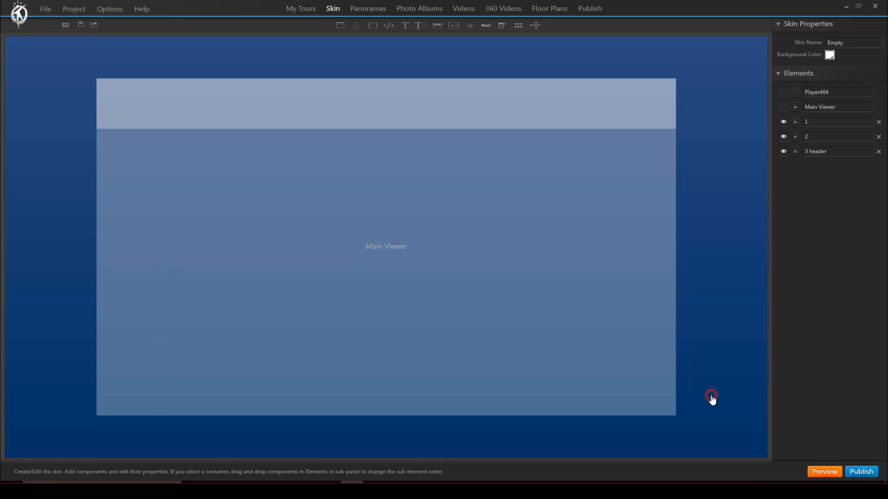
{"action": "left_click", "coordinate": [610, 88]}
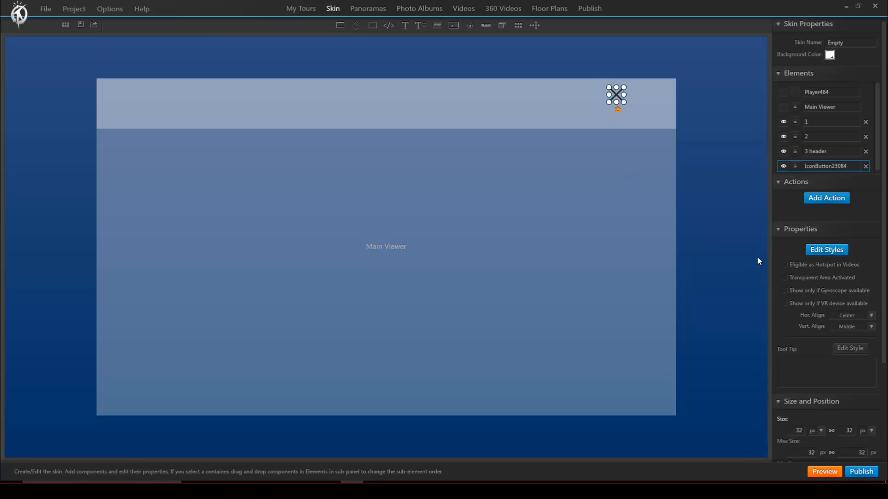
Apply the blue close icon from the button's Pressed state to its RollOver state.
{"action": "left_click", "coordinate": [822, 250]}
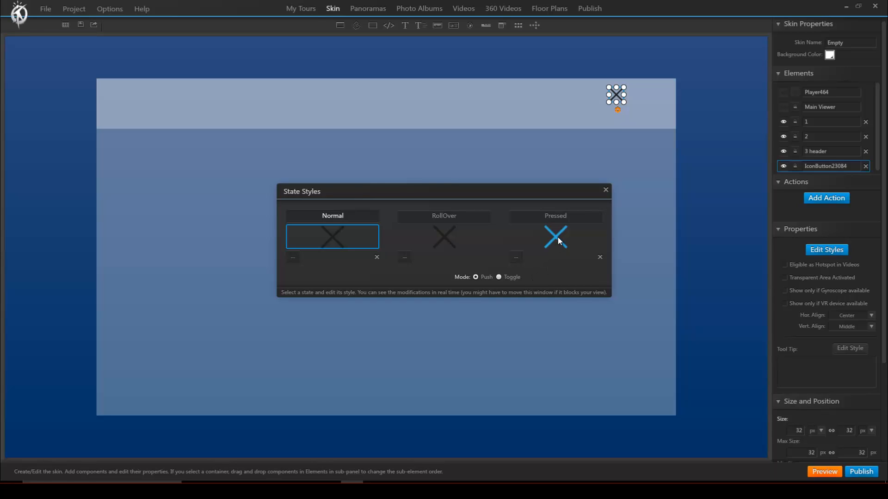
{"action": "left_click_drag", "start_coordinate": [558, 237], "coordinate": [456, 230]}
{"action": "left_click", "coordinate": [606, 191]}
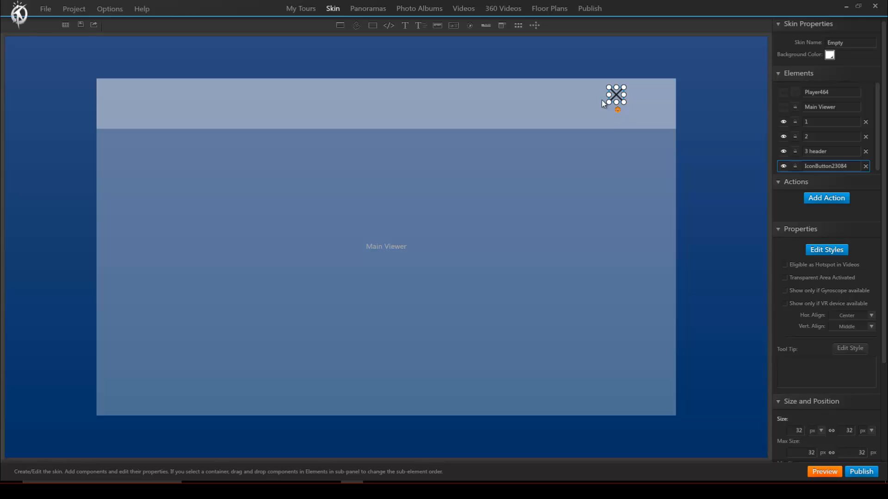
Set the 3 header container's layout to Horizontal, with horizontal alignment Right and vertical alignment Middle.
{"action": "left_click", "coordinate": [565, 106]}
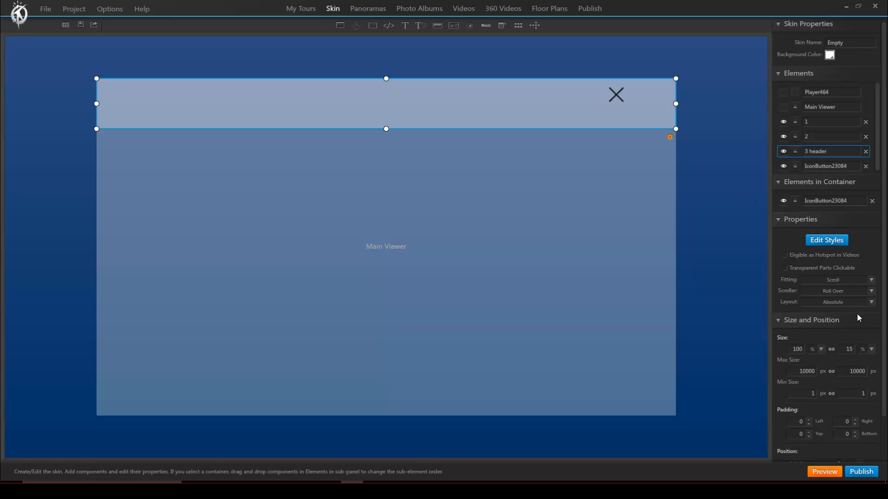
{"action": "left_click", "coordinate": [872, 303]}
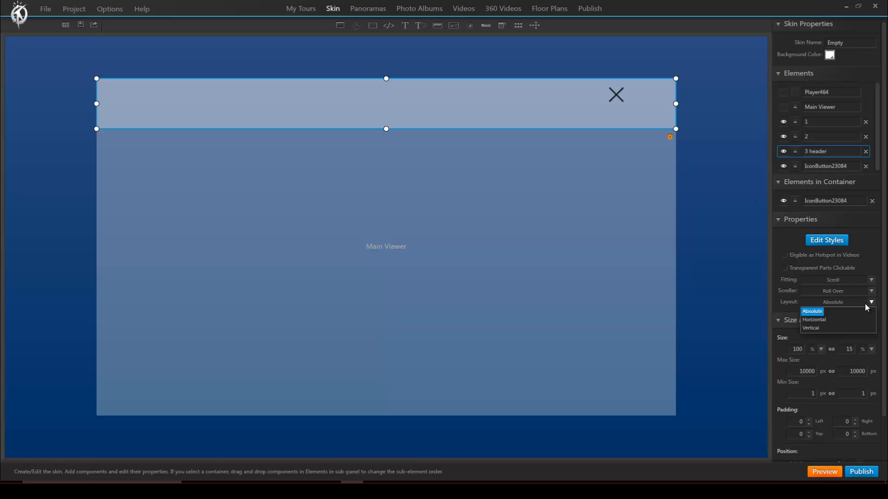
{"action": "left_click", "coordinate": [817, 319]}
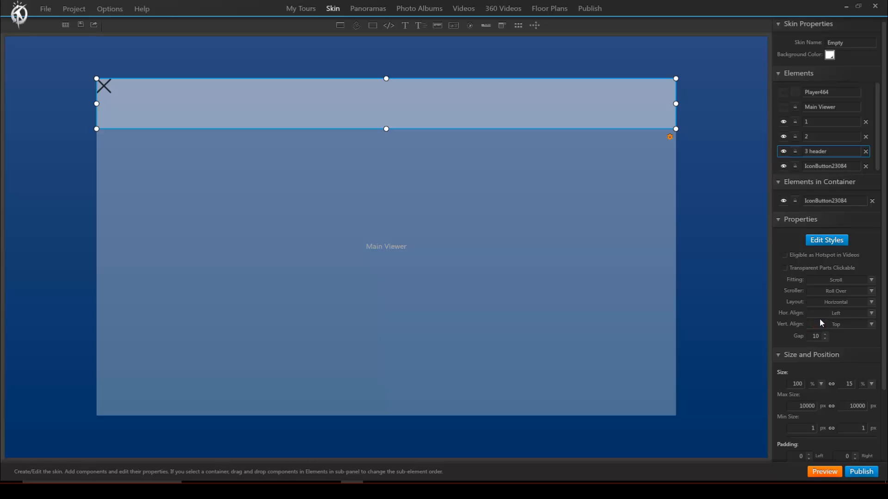
{"action": "left_click", "coordinate": [871, 313]}
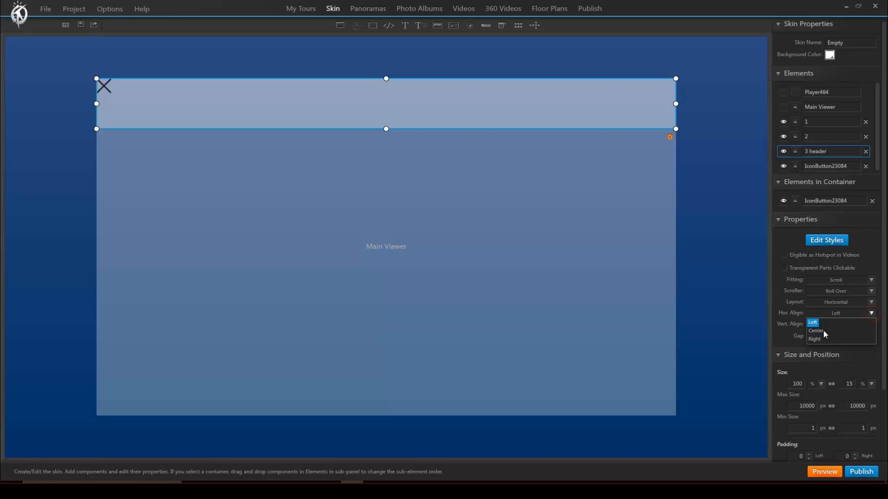
{"action": "left_click", "coordinate": [815, 339]}
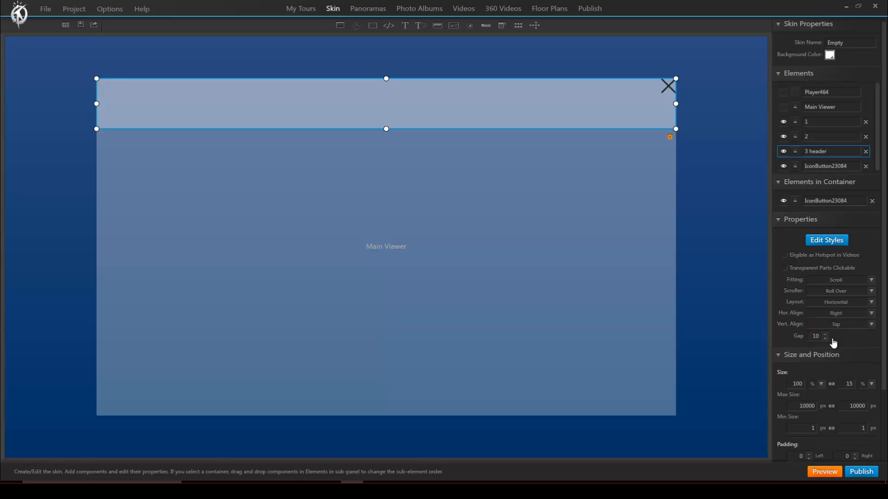
{"action": "left_click", "coordinate": [870, 325]}
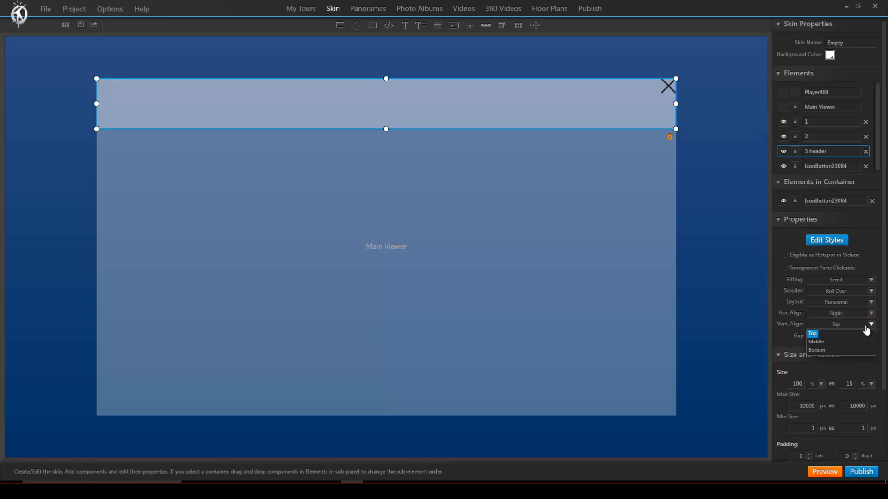
{"action": "left_click", "coordinate": [816, 342]}
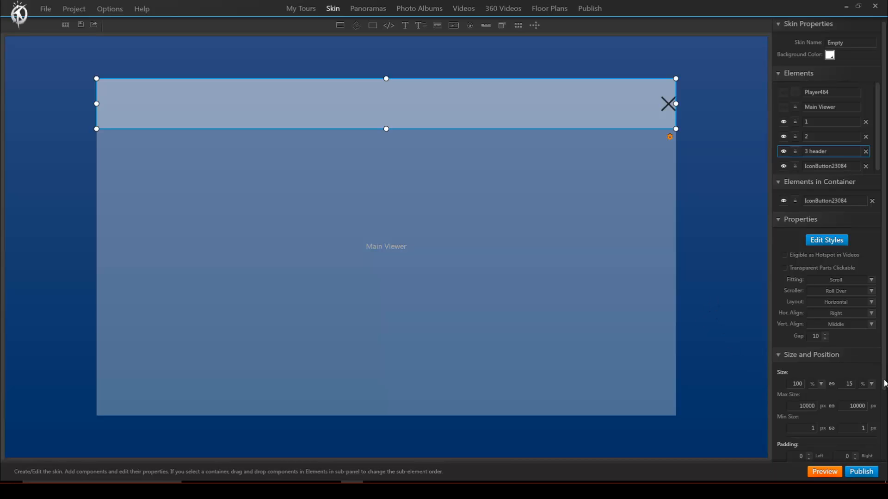
Add right padding to the 3 header container to move the close icon inward from its edge.
{"action": "left_click_drag", "start_coordinate": [884, 383], "coordinate": [884, 462]}
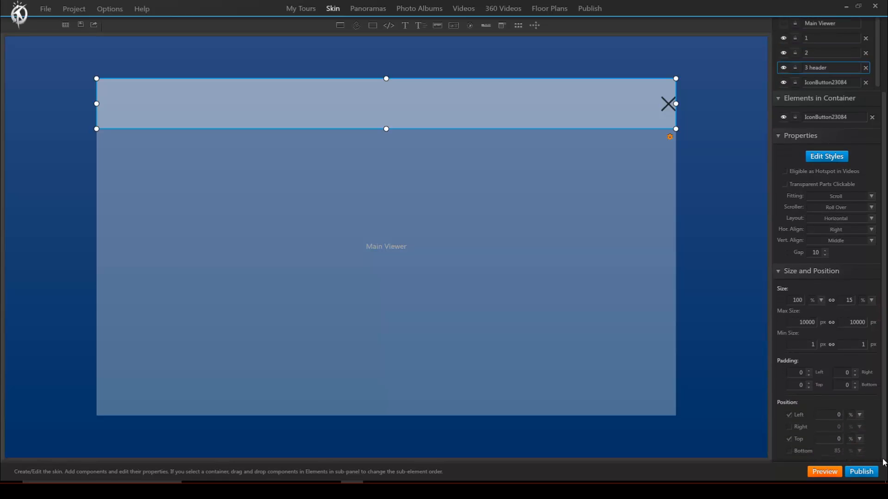
{"action": "left_click", "coordinate": [846, 372]}
{"action": "type", "text": "3"}
{"action": "left_click", "coordinate": [715, 276]}
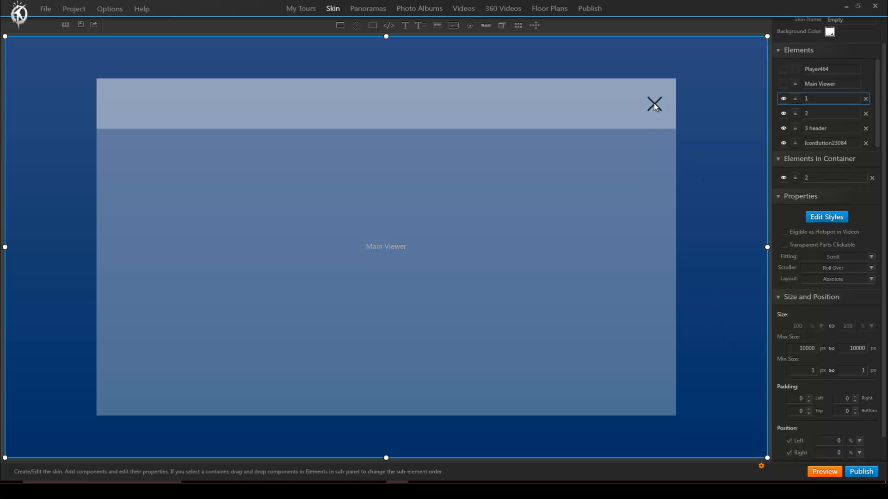
Activate the close button's transparent area and add an On Click action that hides component 1.
{"action": "left_click", "coordinate": [654, 105]}
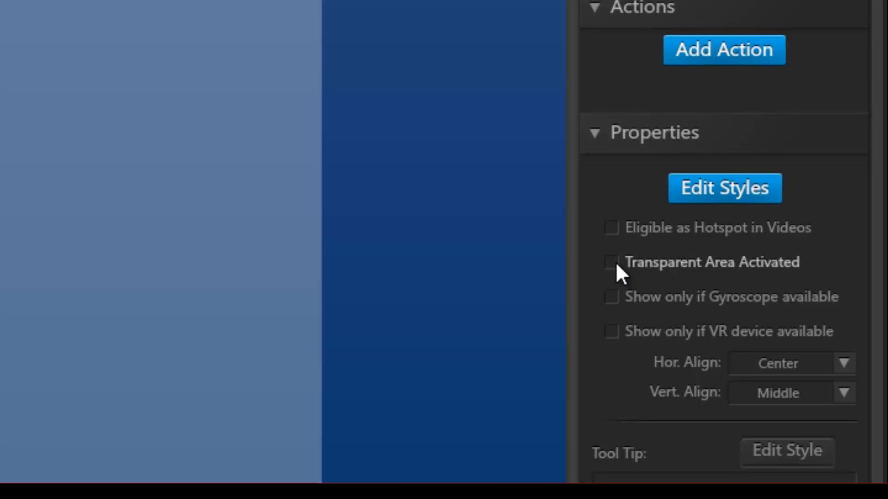
{"action": "left_click", "coordinate": [615, 262]}
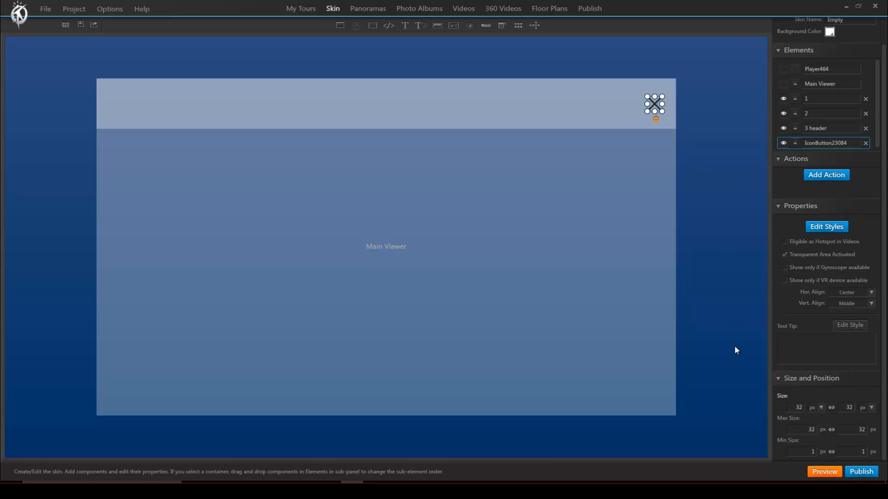
{"action": "left_click", "coordinate": [815, 175]}
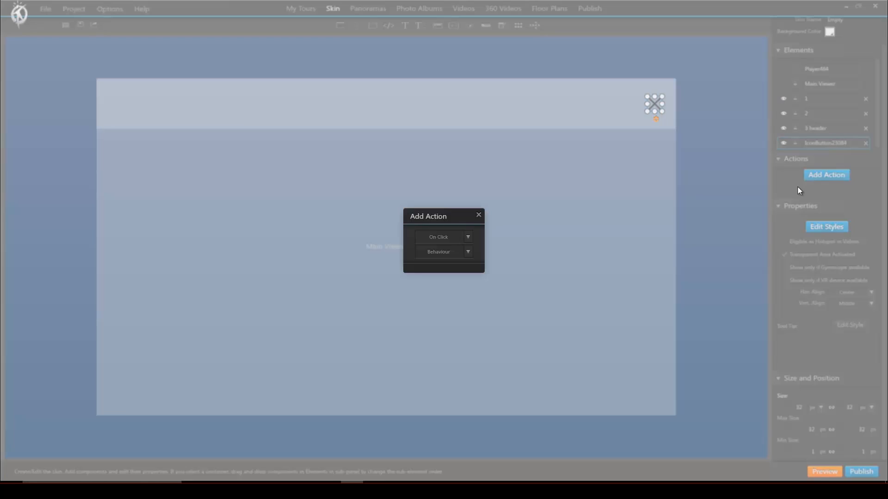
{"action": "left_click", "coordinate": [468, 251]}
{"action": "left_click", "coordinate": [458, 280]}
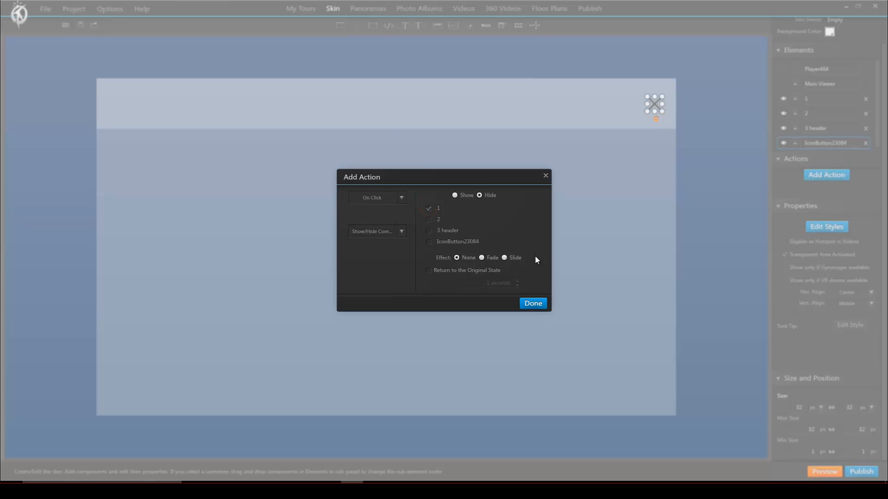
{"action": "left_click", "coordinate": [532, 303]}
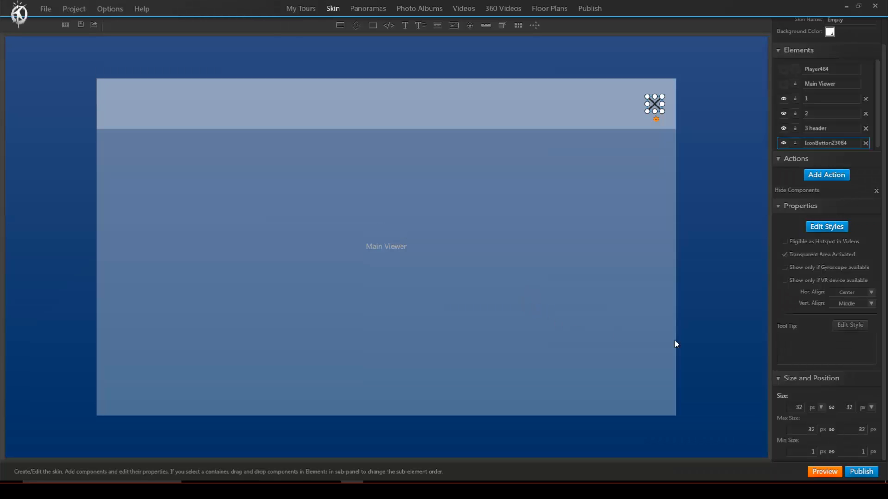
{"action": "left_click", "coordinate": [728, 293]}
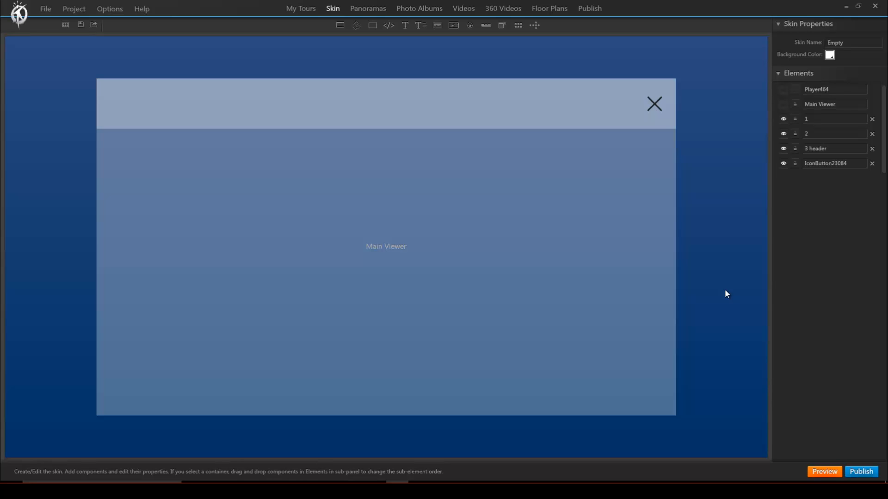
Place another container inside container 2 below the header and rename it 4 content.
{"action": "left_click", "coordinate": [373, 27]}
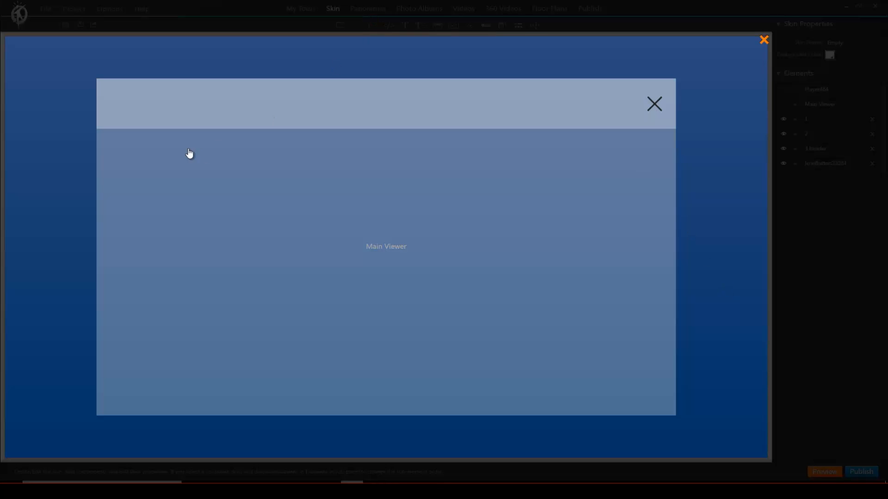
{"action": "left_click", "coordinate": [119, 142]}
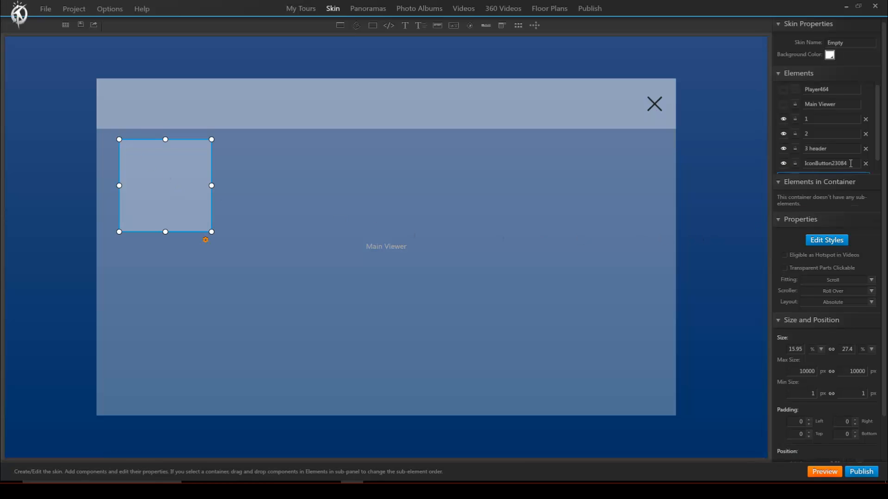
{"action": "scroll", "coordinate": [851, 163], "scroll_direction": "down", "scroll_amount": 1}
{"action": "left_click_drag", "start_coordinate": [851, 164], "coordinate": [761, 164]}
{"action": "type", "text": "4"}
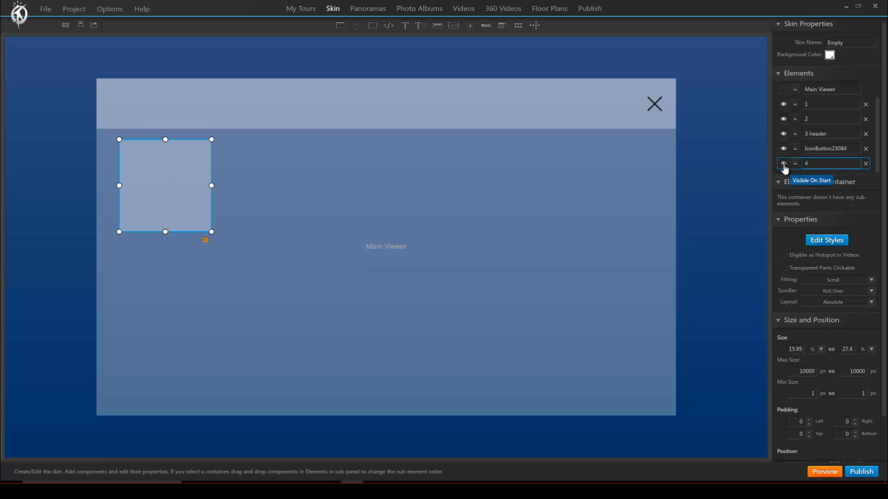
{"action": "type", "text": " content"}
Set the 4 content container's width to 100%.
{"action": "double_click", "coordinate": [796, 349]}
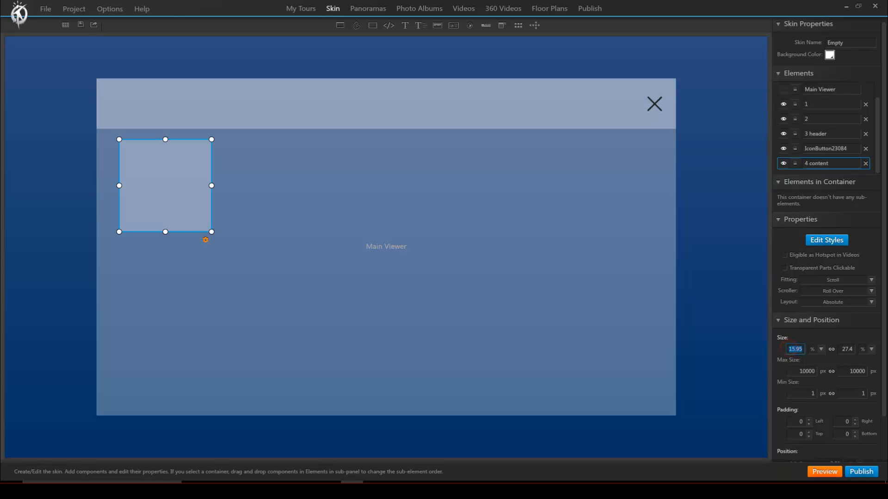
{"action": "type", "text": "100"}
{"action": "key", "text": "Return"}
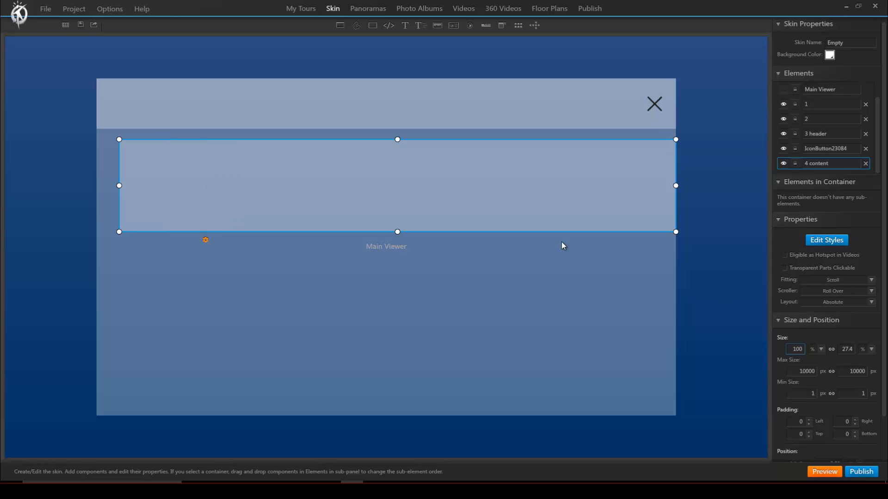
Extend the 4 content container to container 2's left edge and set its height to 85%.
{"action": "left_click", "coordinate": [119, 186]}
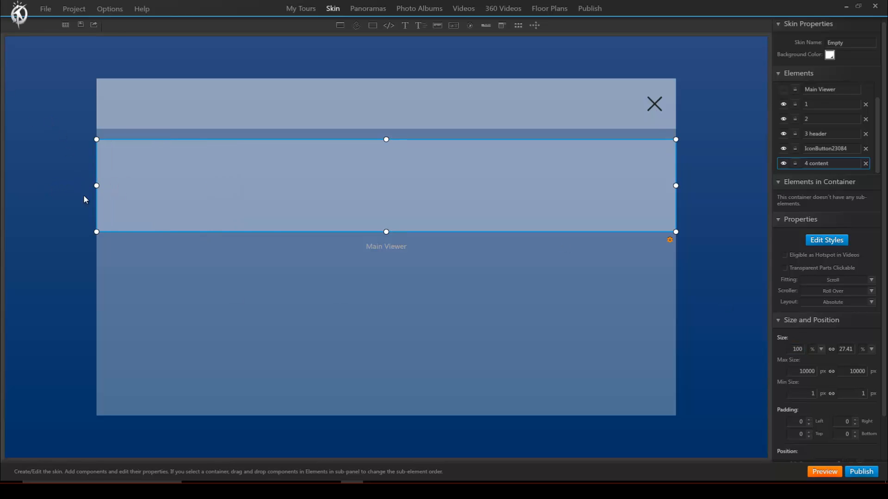
{"action": "double_click", "coordinate": [840, 349]}
{"action": "type", "text": "85"}
{"action": "key", "text": "Return"}
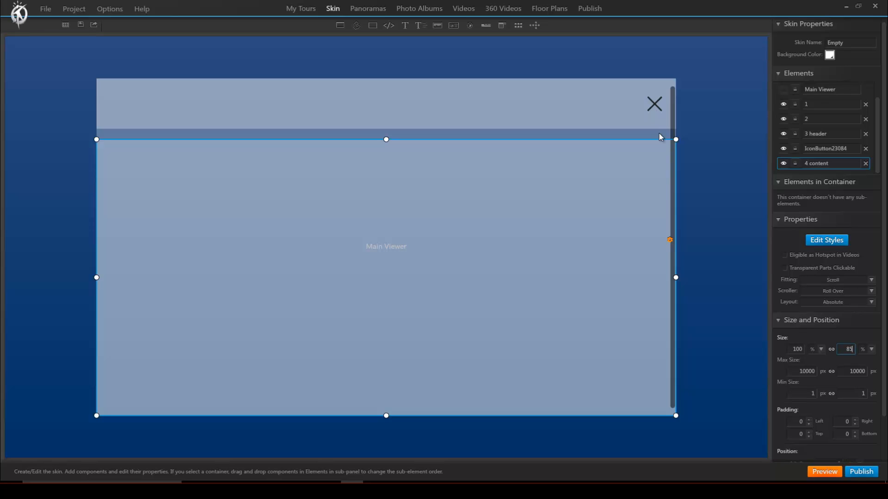
Set container 2's layout to Vertical and reduce the gap between its sub-elements to 2.
{"action": "left_click", "coordinate": [820, 121]}
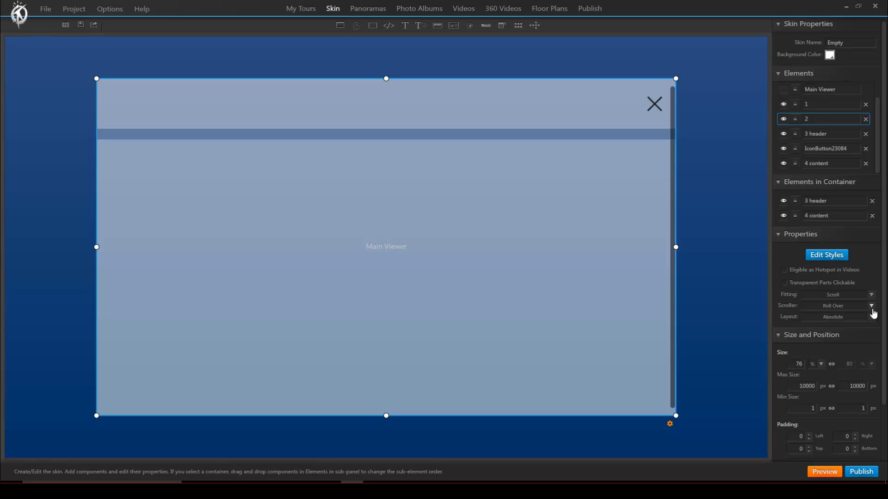
{"action": "left_click", "coordinate": [872, 317]}
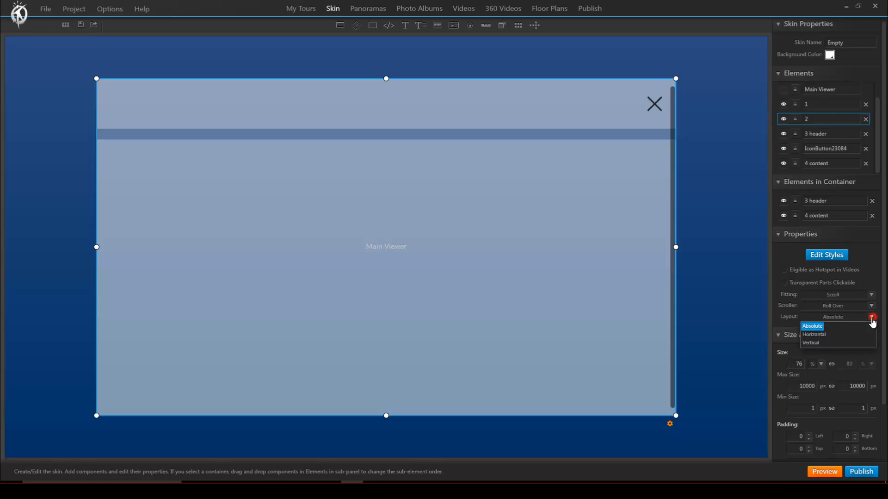
{"action": "left_click", "coordinate": [814, 343]}
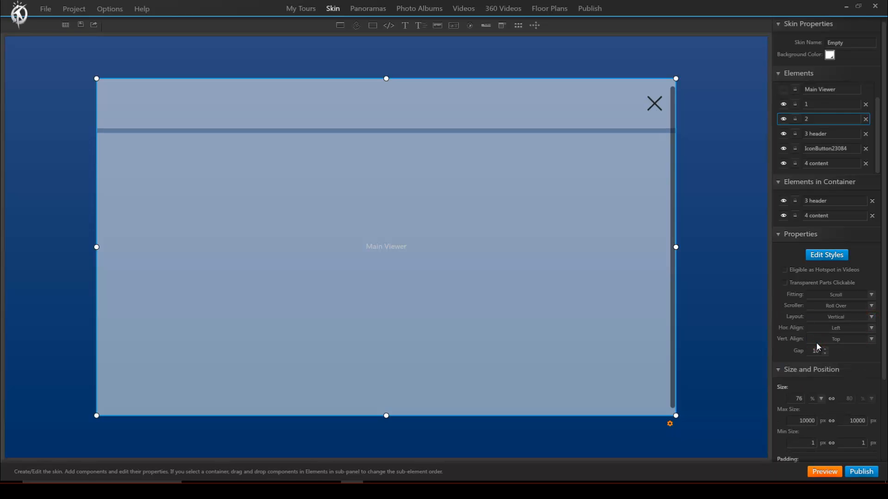
{"action": "left_click", "coordinate": [826, 353]}
{"action": "left_click", "coordinate": [826, 353]}
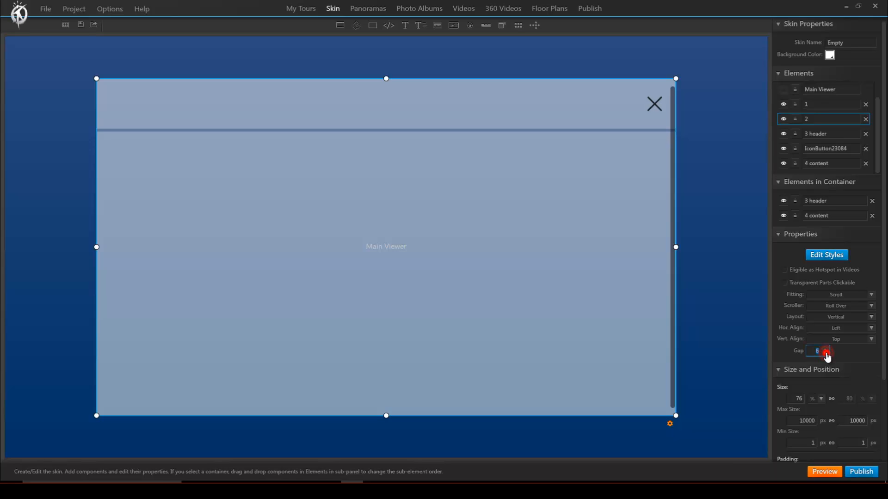
{"action": "left_click", "coordinate": [826, 352]}
{"action": "left_click", "coordinate": [826, 353]}
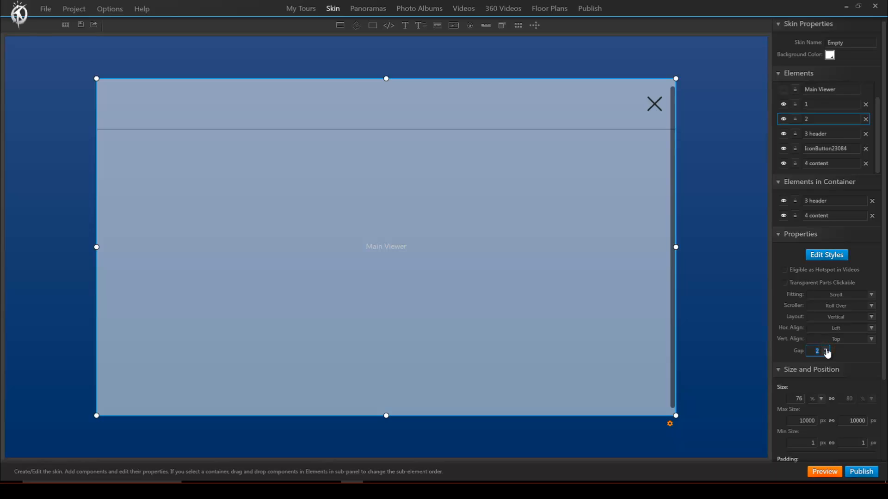
{"action": "left_click", "coordinate": [605, 92]}
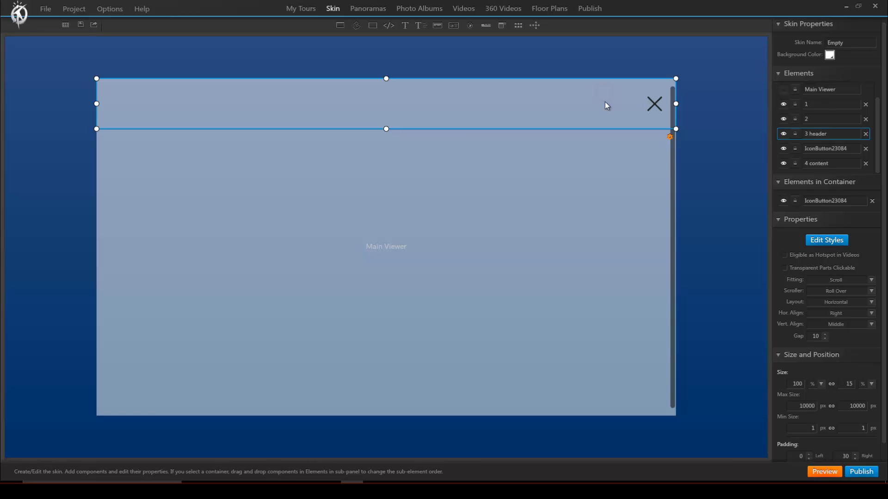
Place a container inside 4 content at its left edge, sized about 41% wide and 100% high.
{"action": "left_click", "coordinate": [605, 176]}
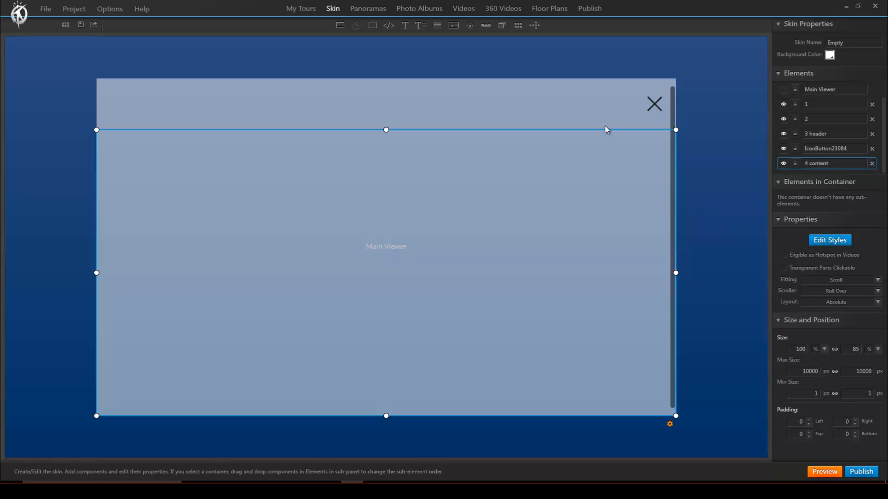
{"action": "left_click", "coordinate": [373, 26]}
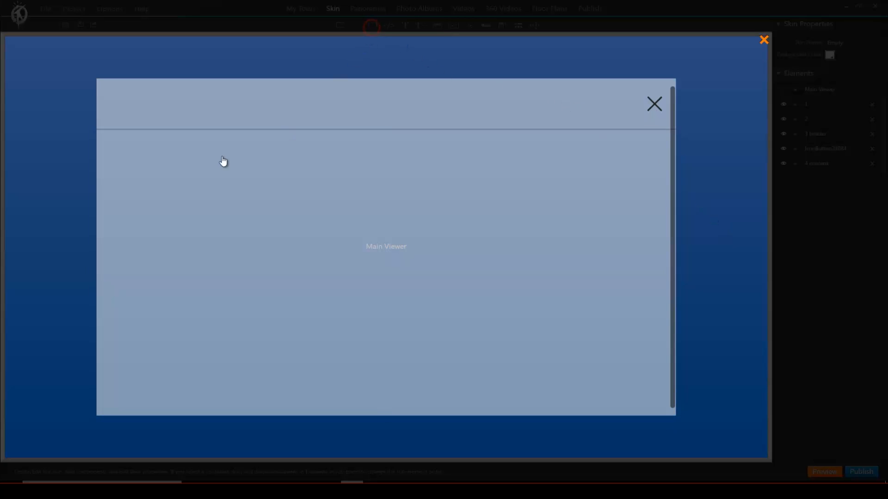
{"action": "left_click", "coordinate": [116, 159]}
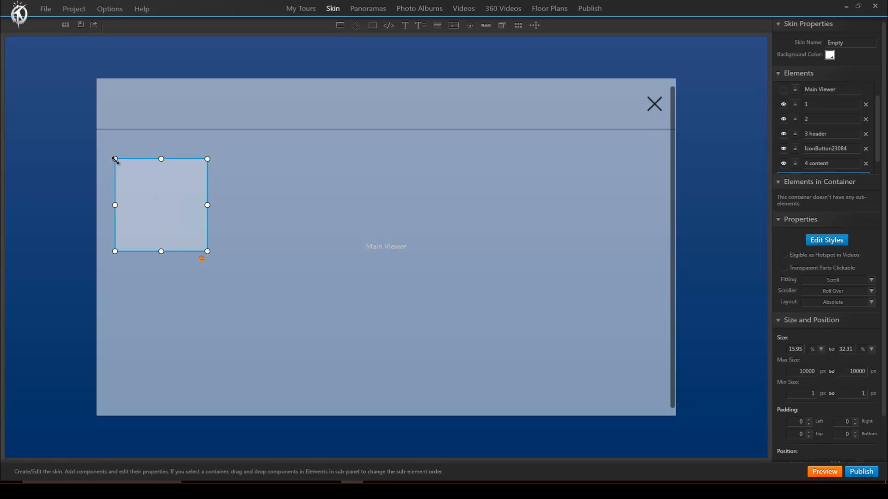
{"action": "left_click_drag", "start_coordinate": [116, 159], "coordinate": [96, 129]}
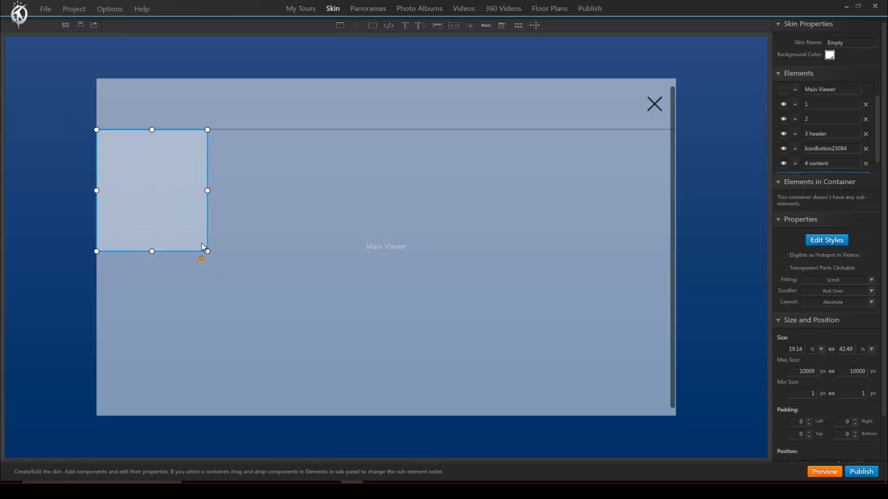
{"action": "left_click_drag", "start_coordinate": [209, 251], "coordinate": [338, 443]}
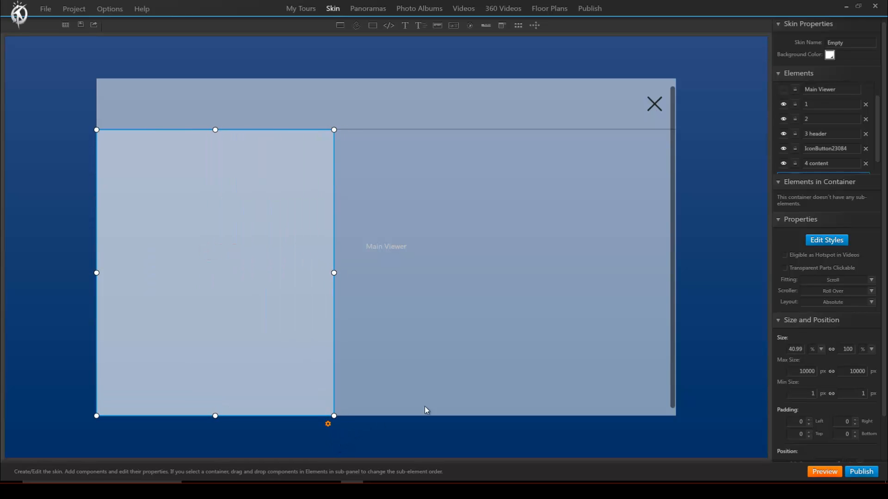
Rename the new container inside 4 content as 4 left and set its width to 65%.
{"action": "scroll", "coordinate": [841, 153], "scroll_direction": "down", "scroll_amount": 2}
{"action": "left_click_drag", "start_coordinate": [848, 164], "coordinate": [751, 160]}
{"action": "type", "text": "4 left"}
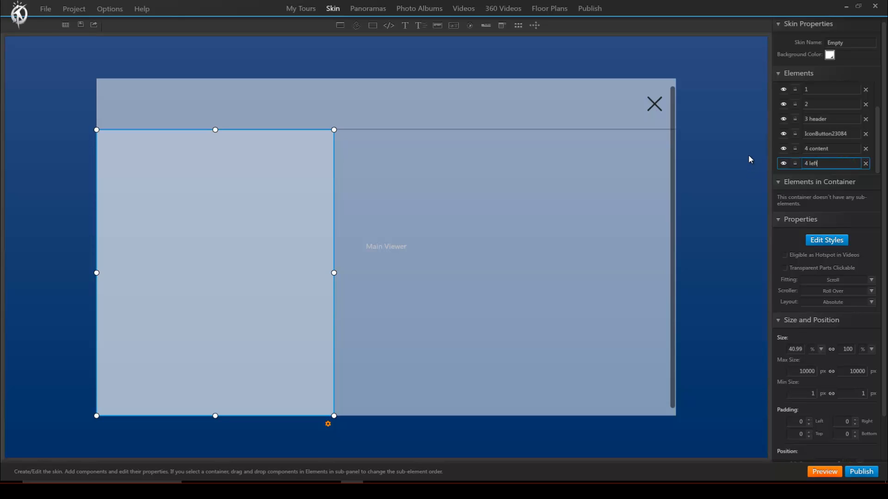
{"action": "left_click", "coordinate": [279, 227]}
{"action": "left_click", "coordinate": [789, 351]}
{"action": "type", "text": "65"}
{"action": "key", "text": "Return"}
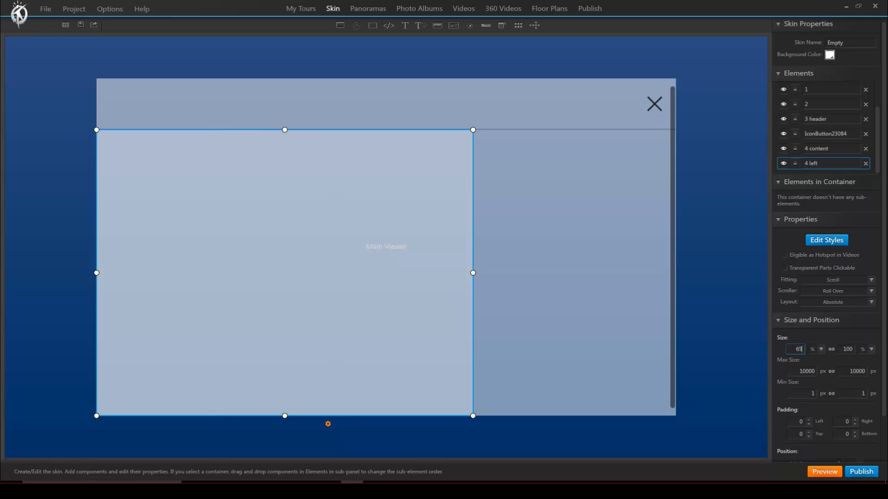
Place another container inside 4 content beside 4 left, spanning 100% of the height, and set its width to 35%.
{"action": "left_click", "coordinate": [372, 26]}
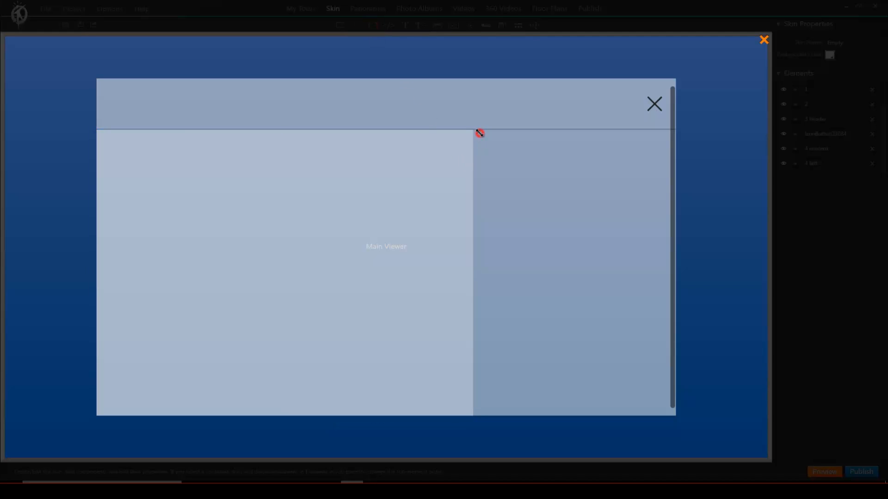
{"action": "mouse_move", "coordinate": [480, 133]}
{"action": "left_mouse_down"}
{"action": "mouse_move", "coordinate": [572, 225]}
{"action": "mouse_move", "coordinate": [566, 232]}
{"action": "left_mouse_up"}
{"action": "mouse_move", "coordinate": [478, 131]}
{"action": "left_mouse_down"}
{"action": "mouse_move", "coordinate": [464, 110]}
{"action": "mouse_move", "coordinate": [479, 130]}
{"action": "left_mouse_up"}
{"action": "left_click_drag", "start_coordinate": [573, 226], "coordinate": [744, 433]}
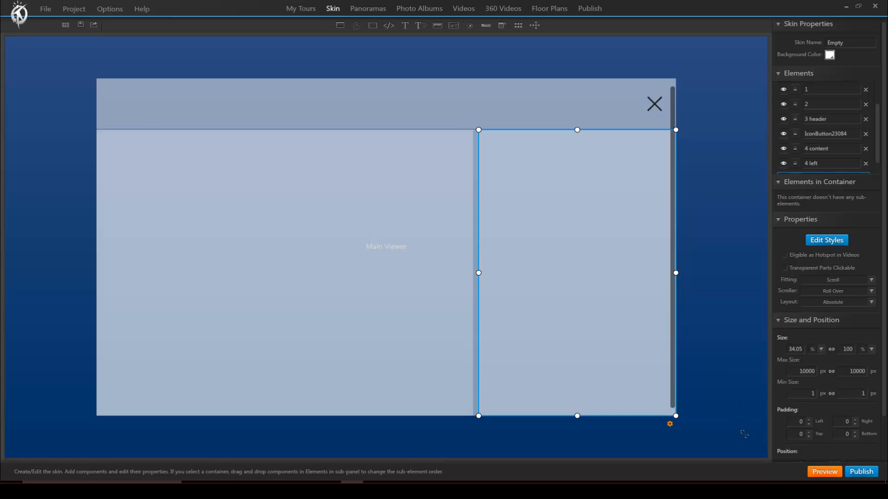
{"action": "left_click", "coordinate": [790, 348]}
{"action": "left_click_drag", "start_coordinate": [789, 348], "coordinate": [840, 348]}
{"action": "type", "text": "35"}
{"action": "key", "text": "Return"}
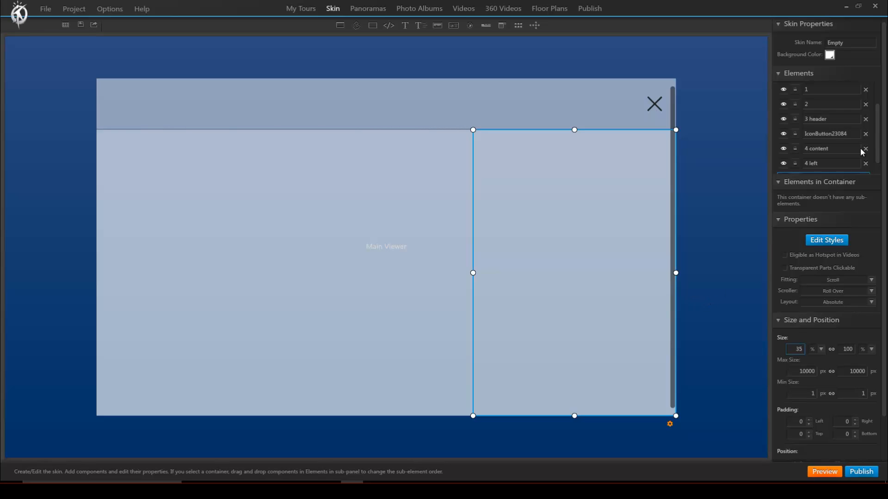
Rename the container beside 4 left as 4 right.
{"action": "left_click_drag", "start_coordinate": [878, 149], "coordinate": [874, 171]}
{"action": "left_click_drag", "start_coordinate": [856, 165], "coordinate": [843, 166]}
{"action": "double_click", "coordinate": [843, 166]}
{"action": "type", "text": "4"}
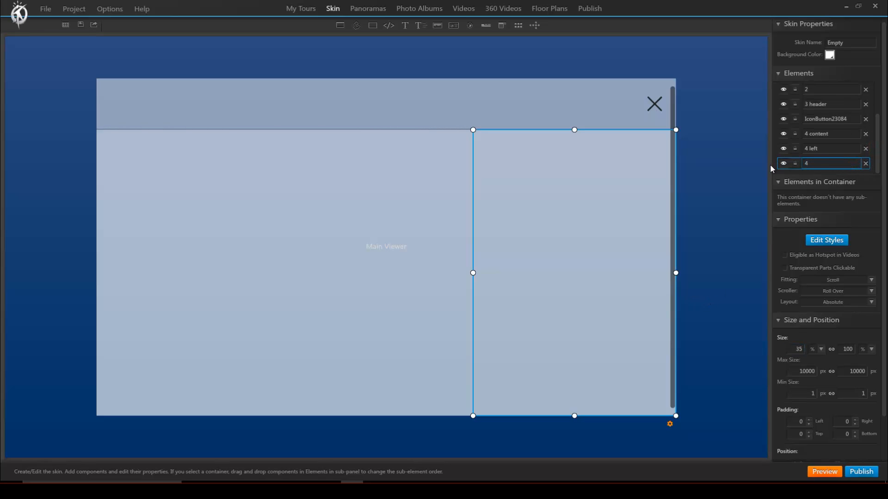
{"action": "type", "text": " right"}
{"action": "key", "text": "Return"}
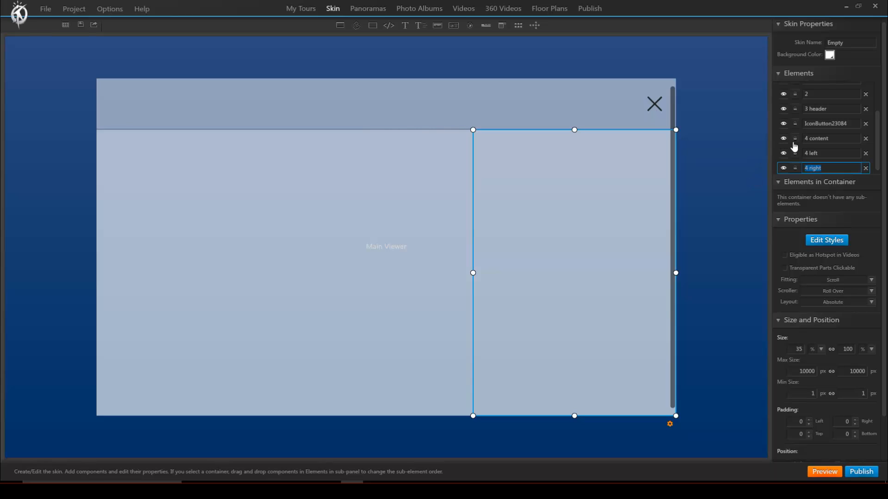
Set the 4 content container's layout to Horizontal.
{"action": "left_click", "coordinate": [832, 136]}
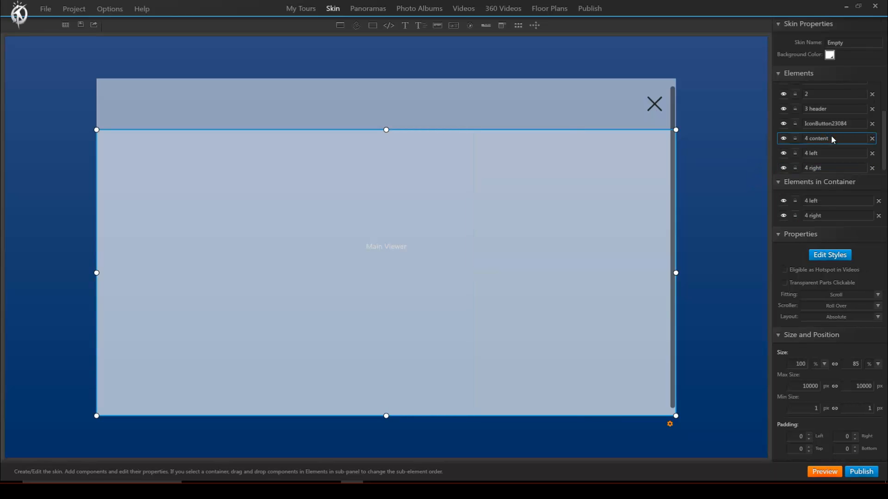
{"action": "left_click", "coordinate": [879, 316]}
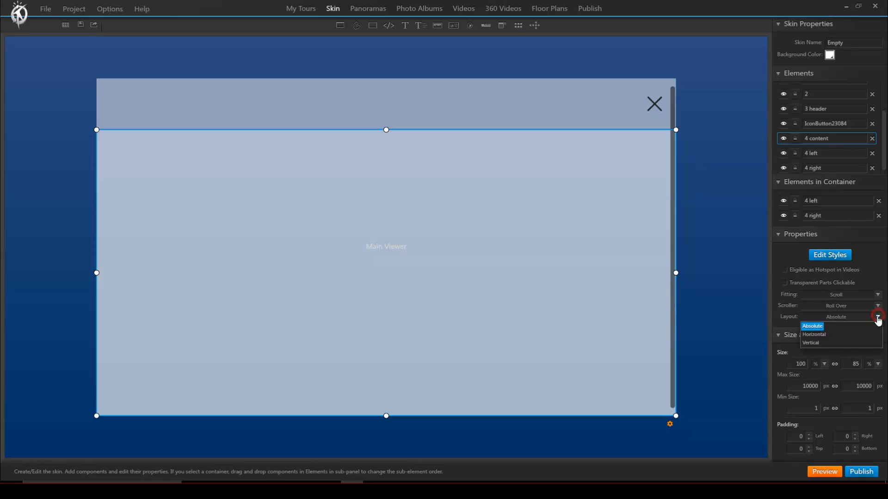
{"action": "left_click", "coordinate": [816, 335]}
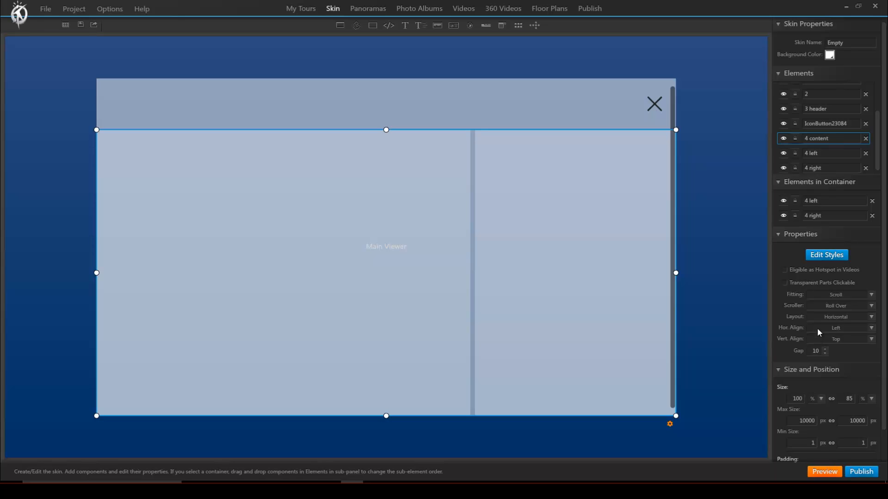
{"action": "left_click", "coordinate": [819, 328]}
{"action": "left_click", "coordinate": [818, 347]}
Insert the Print.jpg image inside the 4 left container.
{"action": "left_click", "coordinate": [389, 189]}
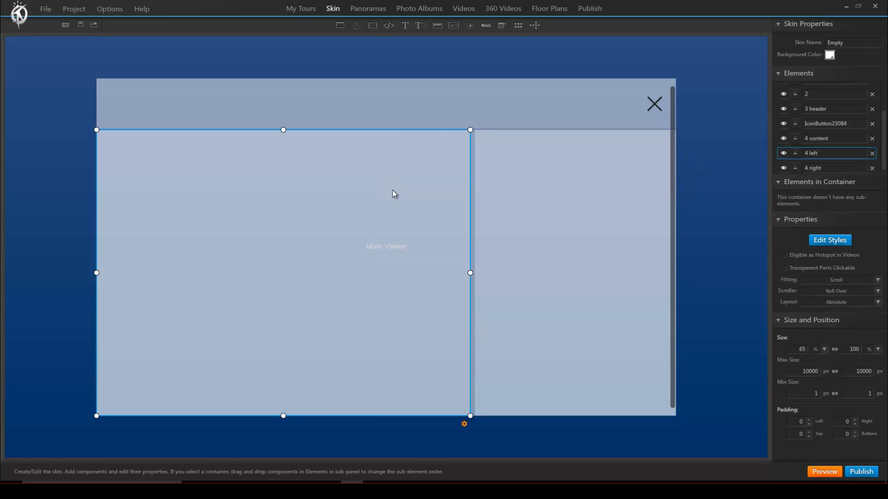
{"action": "left_click", "coordinate": [438, 27]}
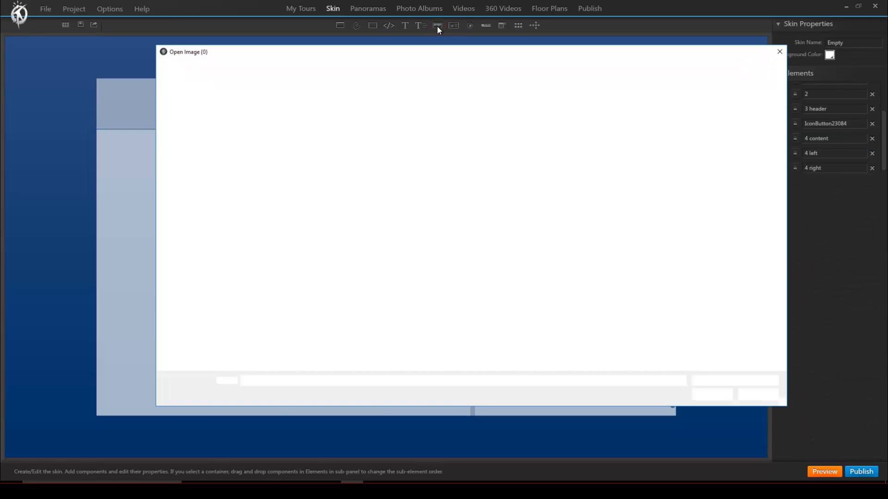
{"action": "left_click", "coordinate": [591, 130]}
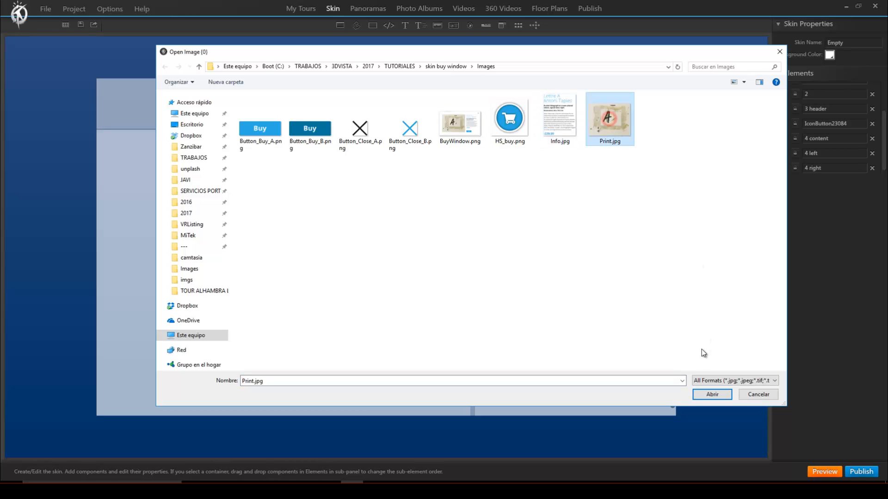
{"action": "left_click", "coordinate": [711, 396]}
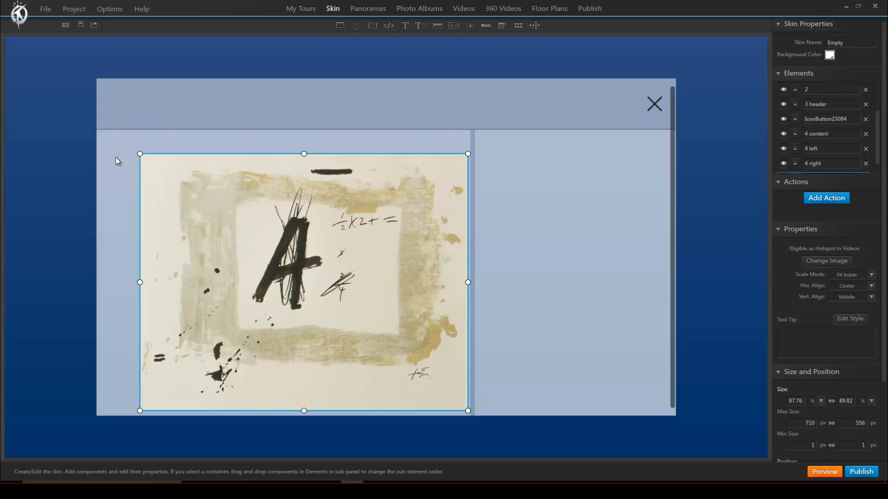
Set the 4 left container's layout to Vertical with horizontal alignment Right and vertical alignment Top.
{"action": "left_click", "coordinate": [116, 157]}
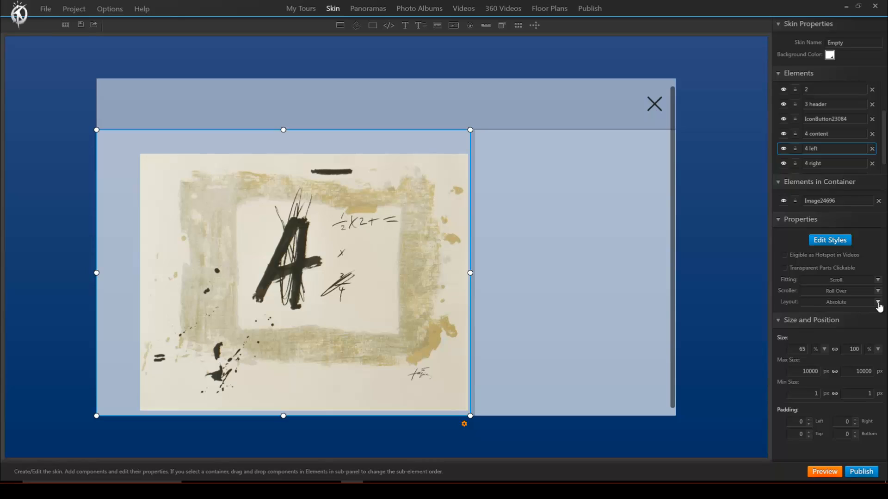
{"action": "left_click", "coordinate": [879, 303]}
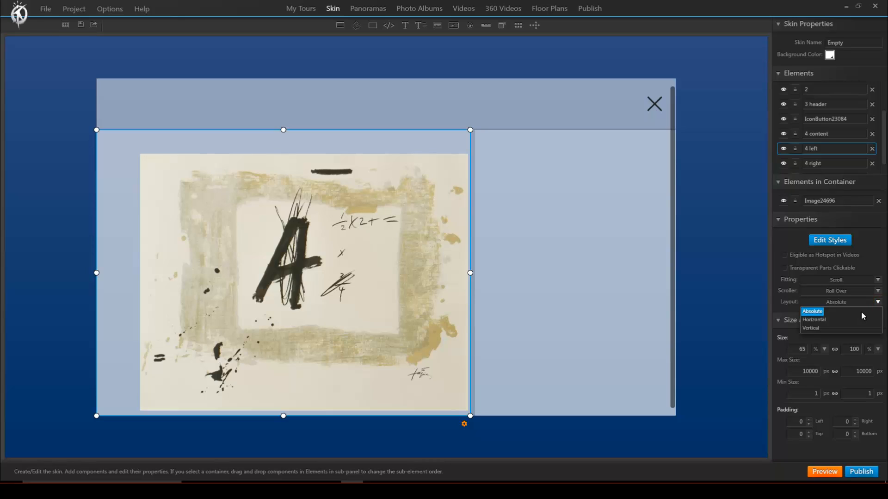
{"action": "left_click", "coordinate": [816, 328]}
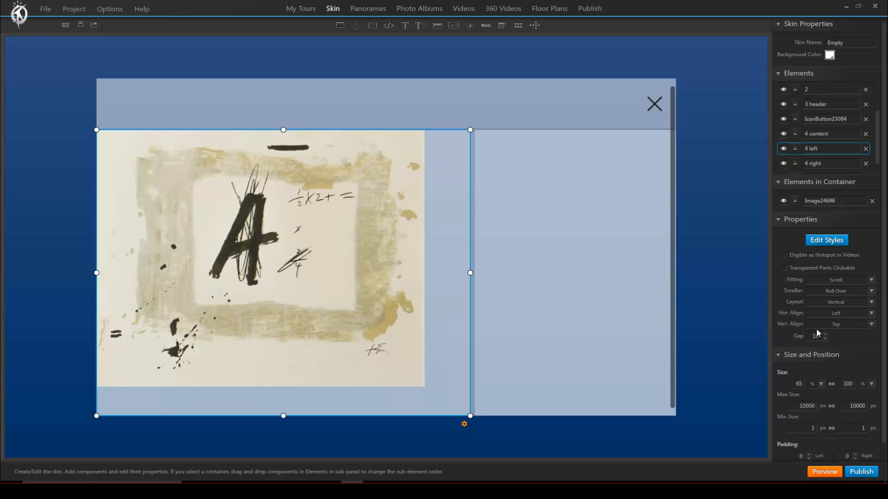
{"action": "left_click", "coordinate": [871, 317]}
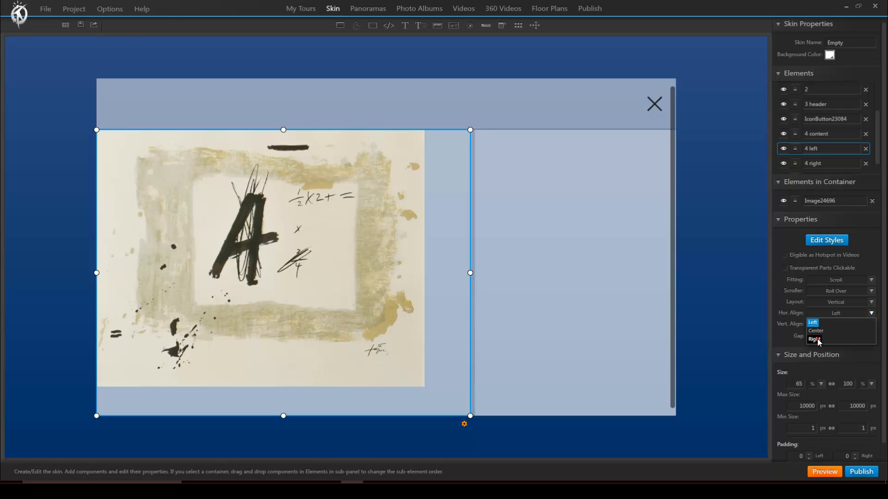
{"action": "left_click", "coordinate": [815, 339]}
{"action": "left_click", "coordinate": [869, 325]}
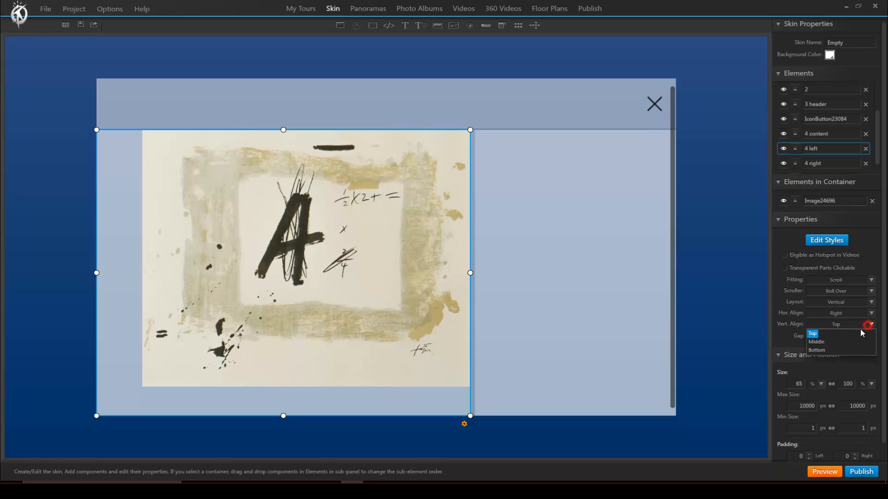
{"action": "left_click", "coordinate": [863, 333]}
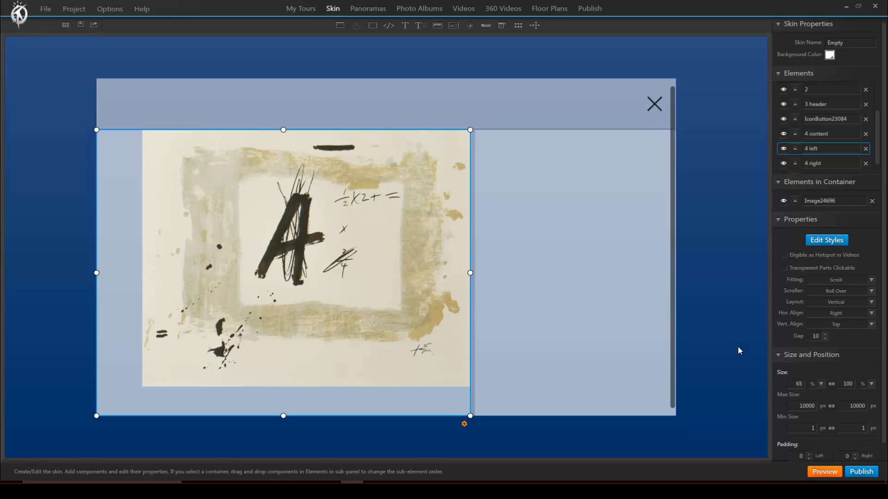
Insert the Info.jpg image inside the 4 right container.
{"action": "left_click", "coordinate": [561, 206]}
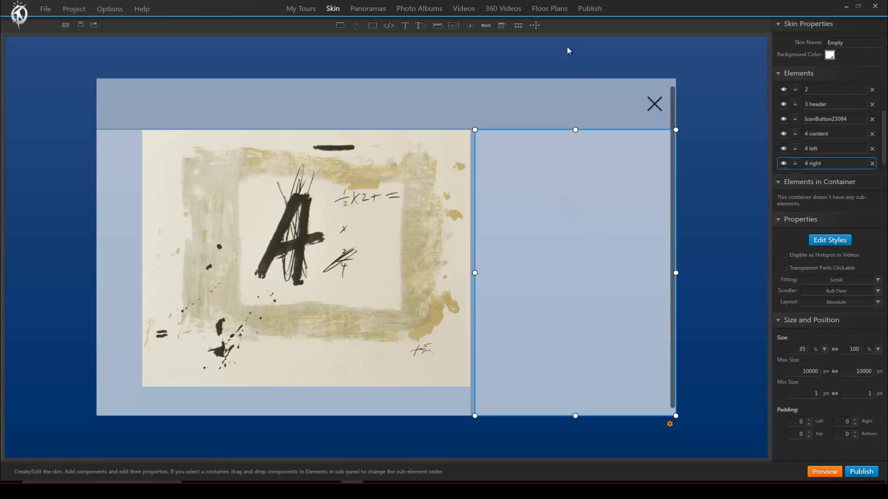
{"action": "left_click", "coordinate": [440, 27]}
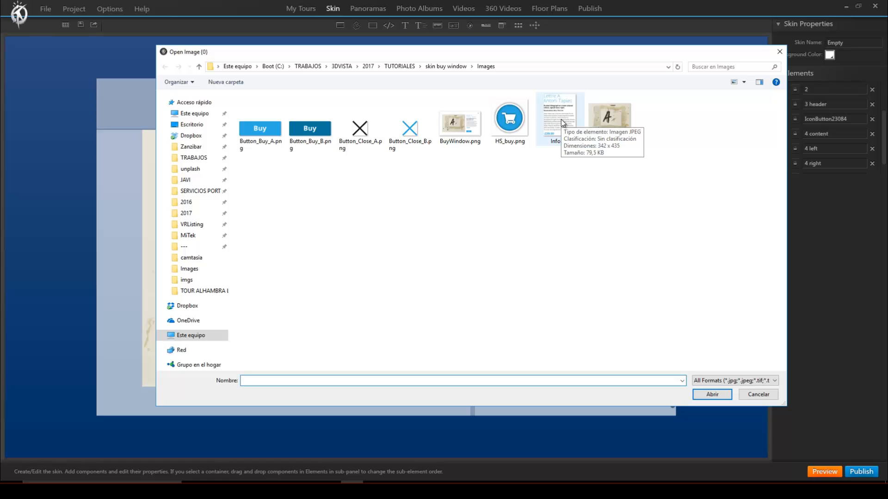
{"action": "left_click", "coordinate": [563, 123]}
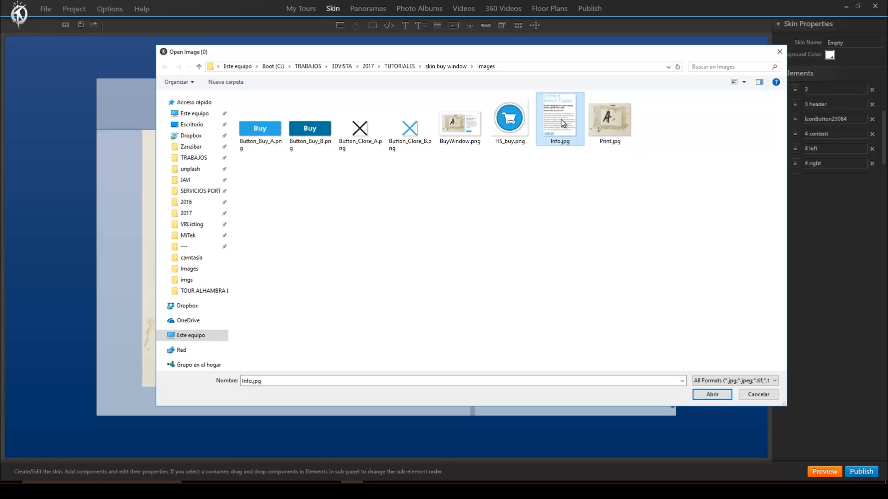
{"action": "left_click", "coordinate": [705, 394]}
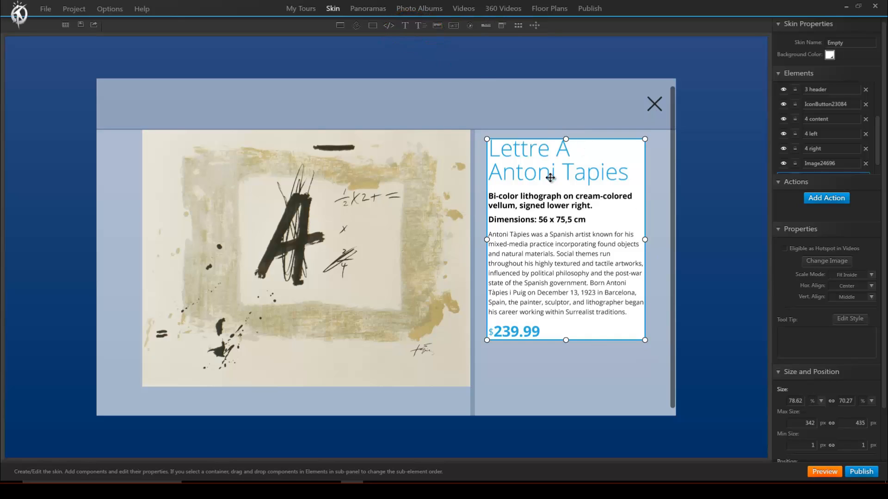
Set the 4 right container's layout to Vertical.
{"action": "left_click", "coordinate": [575, 372]}
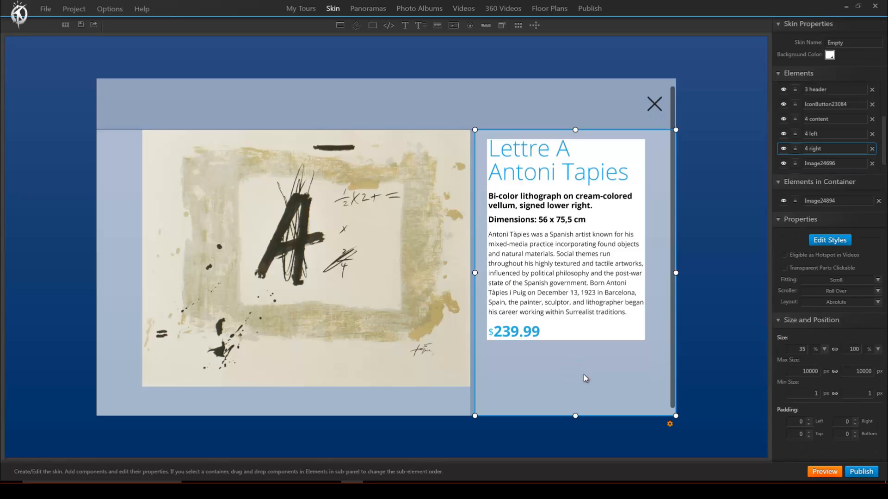
{"action": "left_click", "coordinate": [878, 306]}
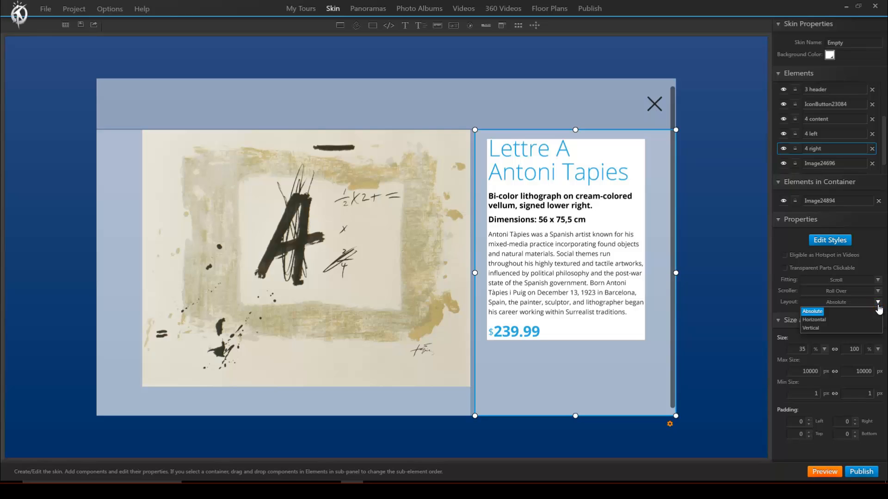
{"action": "left_click", "coordinate": [814, 327]}
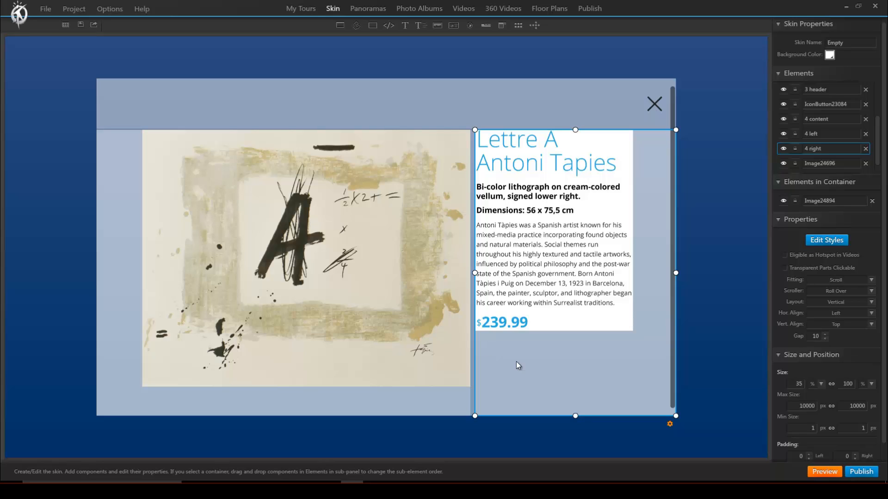
Create a new icon button from Button_Buy_A.png and place it below the info image in the 4 right container.
{"action": "left_click", "coordinate": [469, 26]}
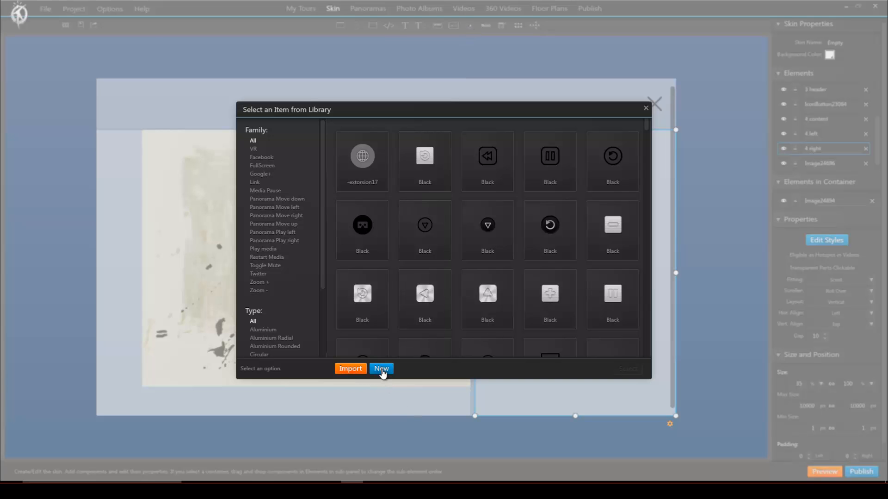
{"action": "left_click", "coordinate": [382, 369]}
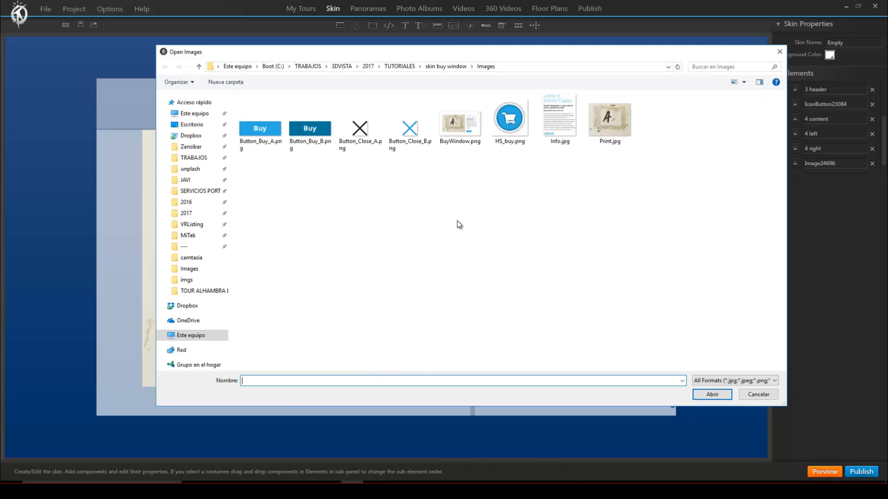
{"action": "left_click", "coordinate": [260, 130]}
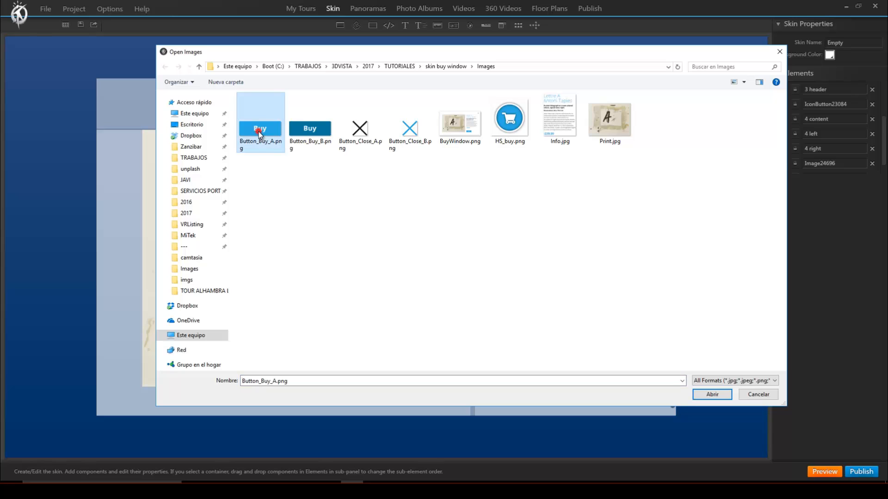
{"action": "left_click", "coordinate": [313, 139], "text": "ctrl"}
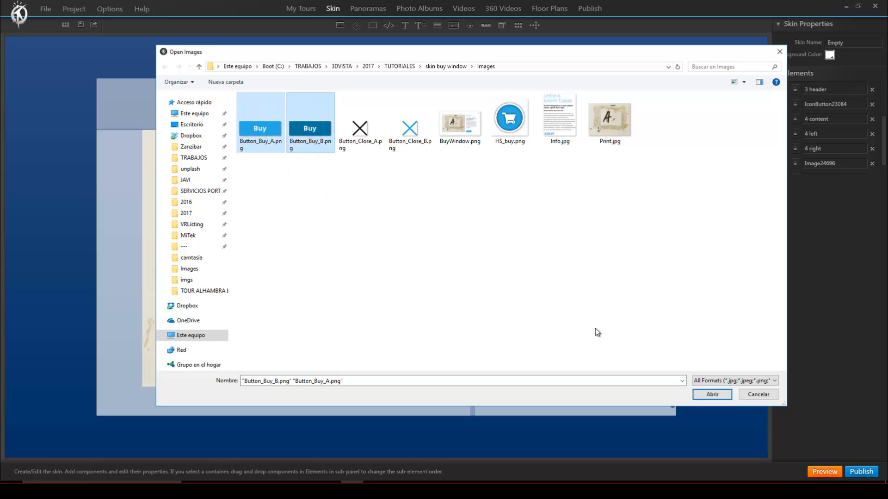
{"action": "left_click", "coordinate": [587, 320]}
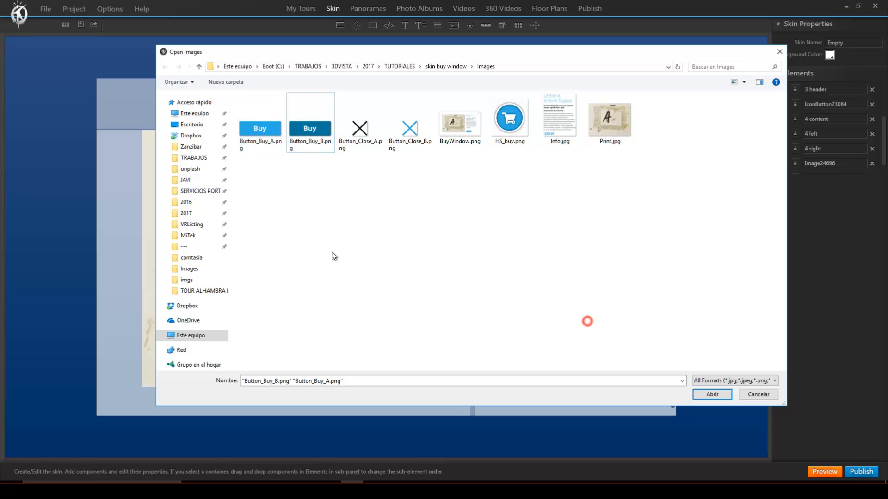
{"action": "left_click", "coordinate": [265, 148]}
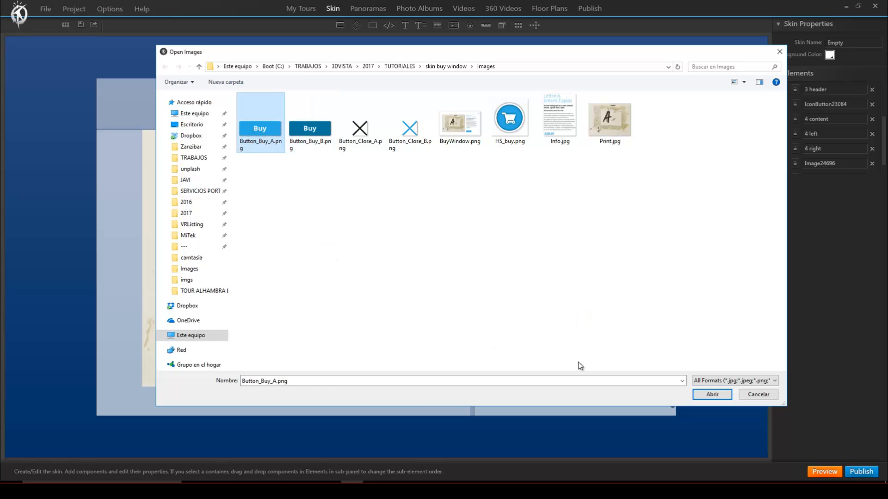
{"action": "left_click", "coordinate": [712, 394]}
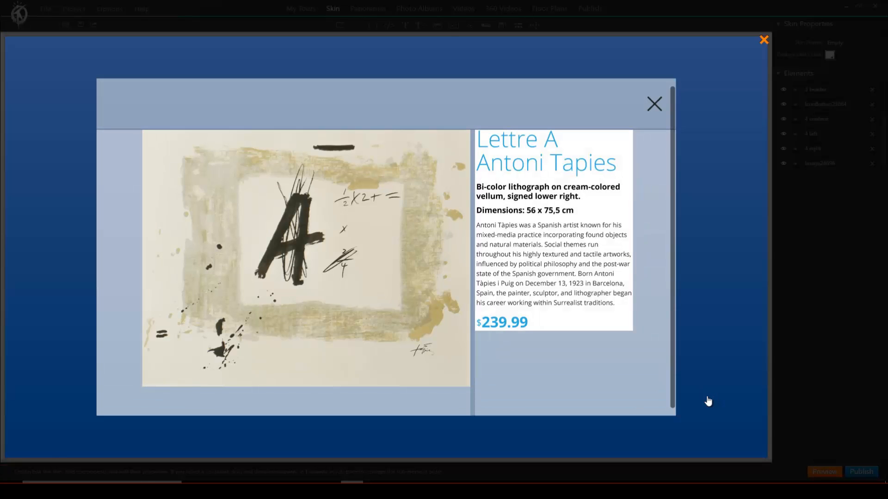
{"action": "left_click", "coordinate": [485, 354]}
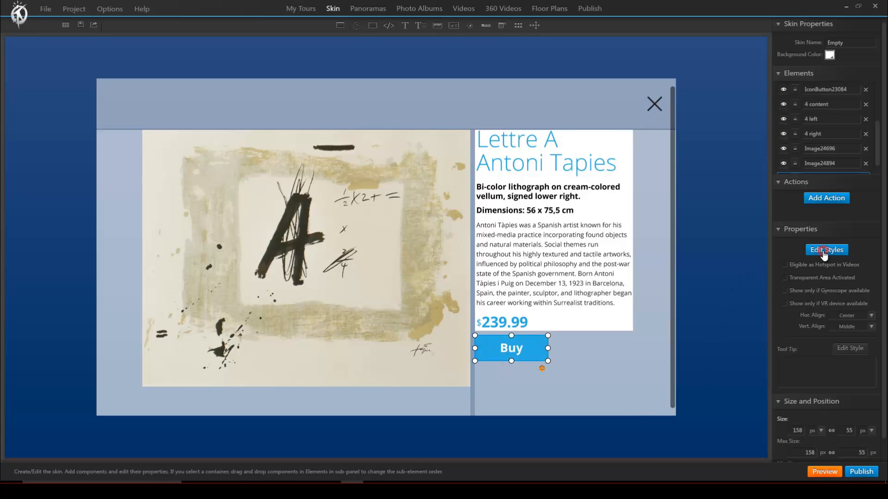
Assign Button_Buy_B.png as the RollOver state image of the Buy button.
{"action": "left_click", "coordinate": [805, 253]}
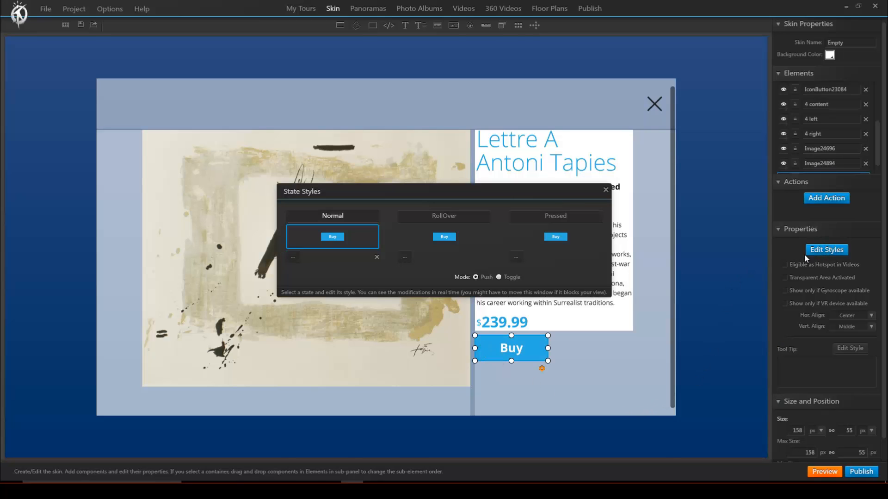
{"action": "left_click", "coordinate": [404, 257]}
{"action": "left_click", "coordinate": [331, 147]}
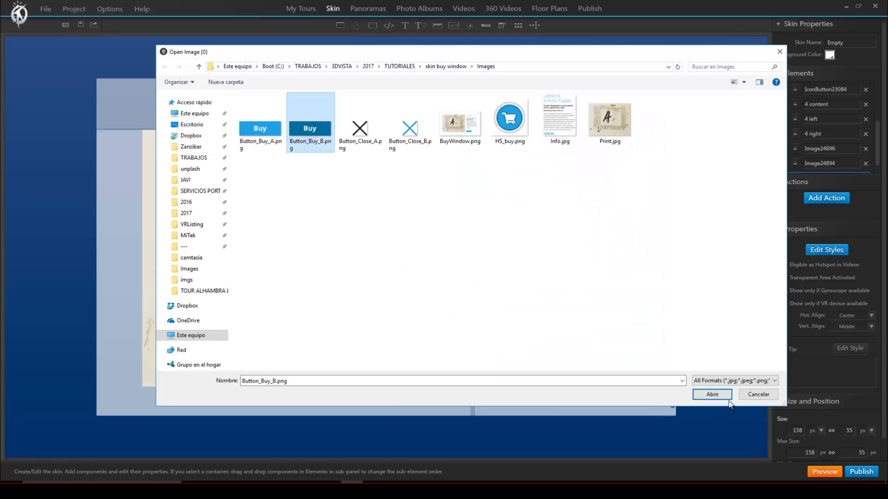
{"action": "left_click", "coordinate": [713, 393]}
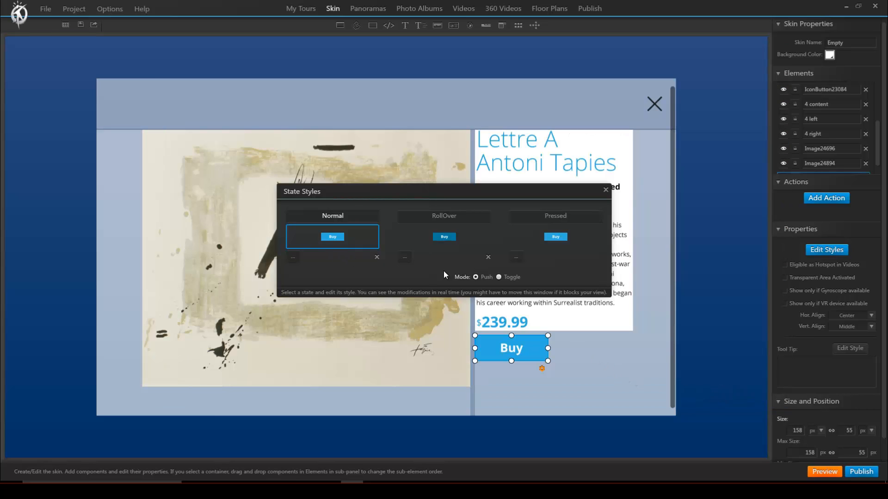
{"action": "left_click", "coordinate": [605, 190]}
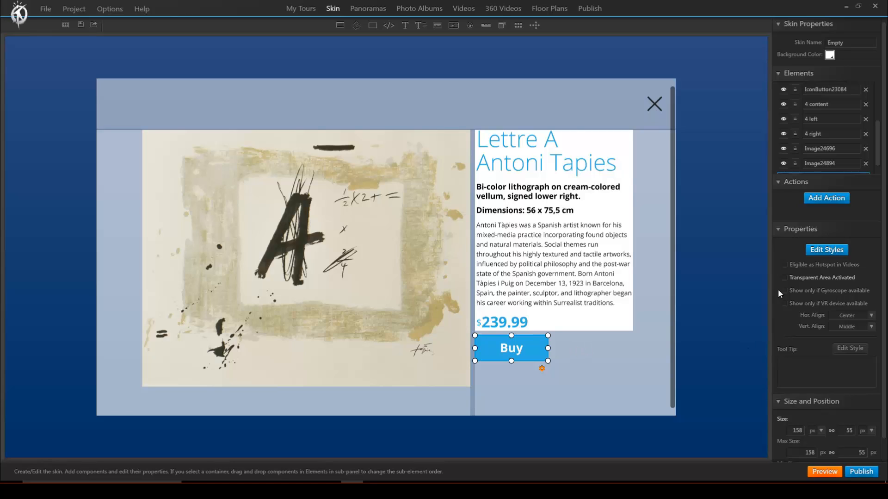
Set the gap between the left and right containers inside 4 content to 40.
{"action": "left_click", "coordinate": [605, 356]}
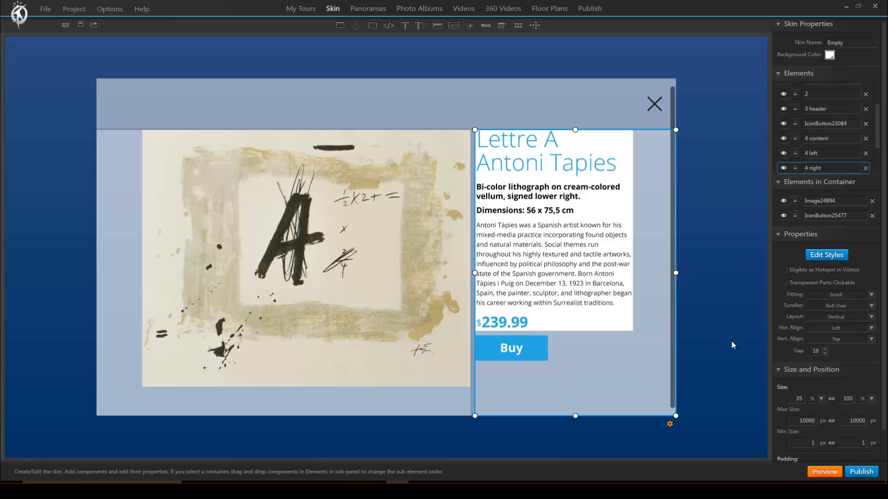
{"action": "left_click", "coordinate": [839, 138]}
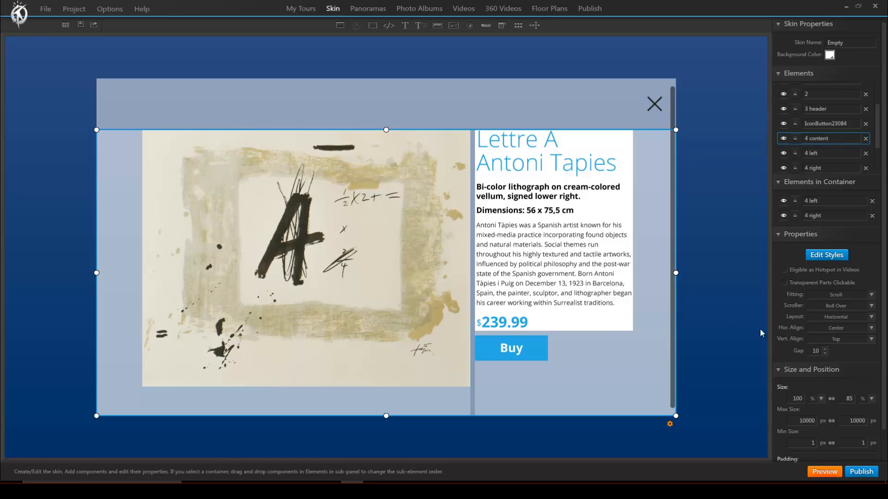
{"action": "left_click", "coordinate": [826, 350]}
{"action": "left_click", "coordinate": [826, 349]}
{"action": "left_click", "coordinate": [826, 349]}
{"action": "left_click", "coordinate": [826, 350]}
{"action": "left_click", "coordinate": [826, 350]}
{"action": "left_click", "coordinate": [826, 350]}
{"action": "left_click", "coordinate": [826, 350]}
{"action": "left_click", "coordinate": [826, 349]}
{"action": "left_click", "coordinate": [826, 349]}
{"action": "left_click", "coordinate": [826, 350]}
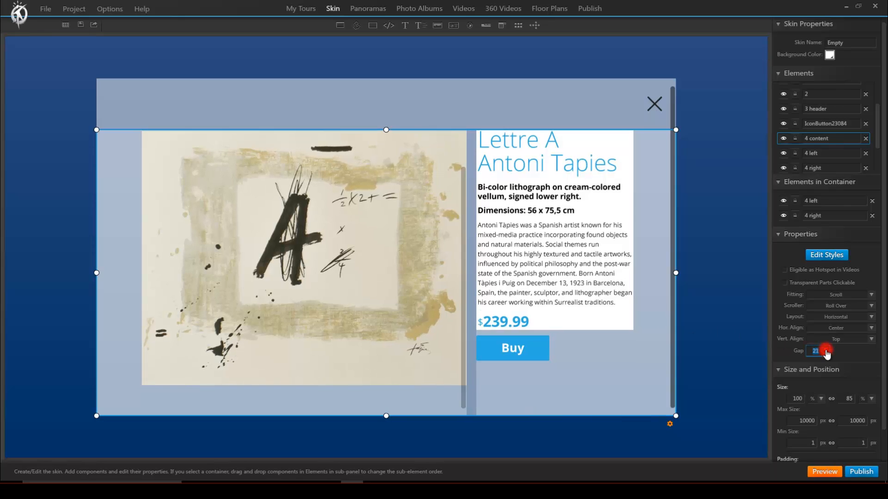
{"action": "left_click", "coordinate": [826, 349]}
{"action": "left_click", "coordinate": [826, 349]}
{"action": "left_click", "coordinate": [826, 349]}
{"action": "left_click", "coordinate": [826, 350]}
{"action": "left_click", "coordinate": [826, 350]}
{"action": "left_click", "coordinate": [826, 350]}
{"action": "left_click", "coordinate": [826, 350]}
{"action": "left_click", "coordinate": [826, 350]}
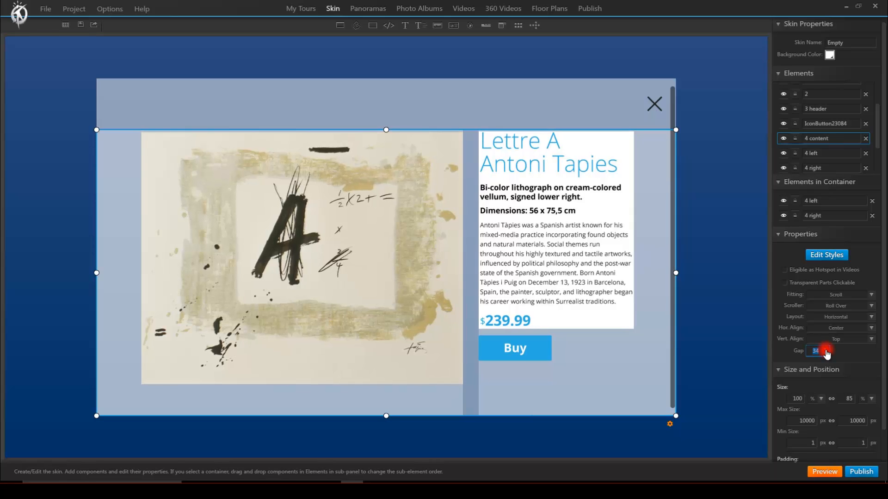
{"action": "left_click", "coordinate": [826, 349]}
{"action": "left_click", "coordinate": [826, 349]}
{"action": "left_click", "coordinate": [826, 349]}
{"action": "left_click", "coordinate": [826, 349]}
{"action": "left_click", "coordinate": [826, 350]}
{"action": "left_click", "coordinate": [826, 349]}
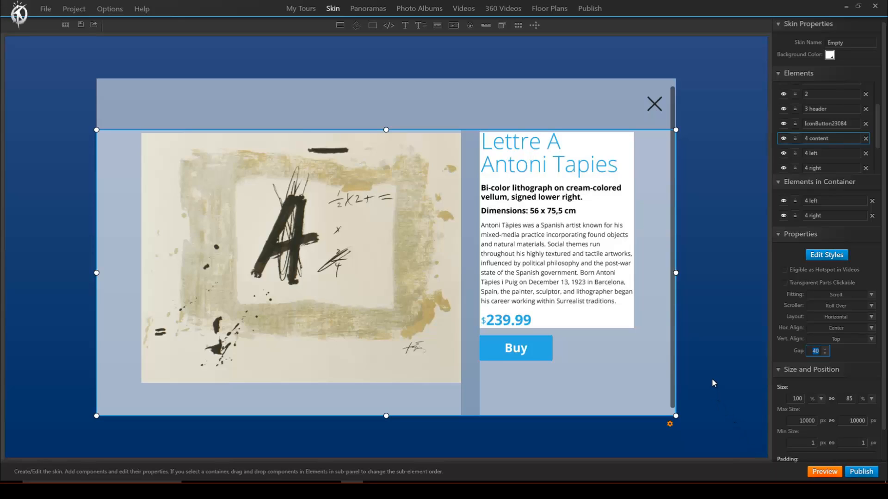
Set the 4 right container's gap to 55 to space the Buy button from the info image.
{"action": "left_click", "coordinate": [584, 365]}
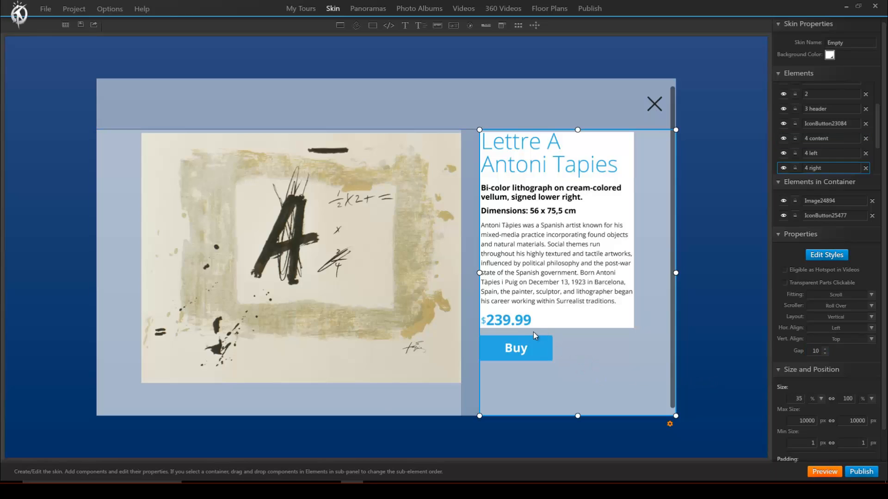
{"action": "left_click", "coordinate": [825, 349]}
{"action": "left_click", "coordinate": [825, 349]}
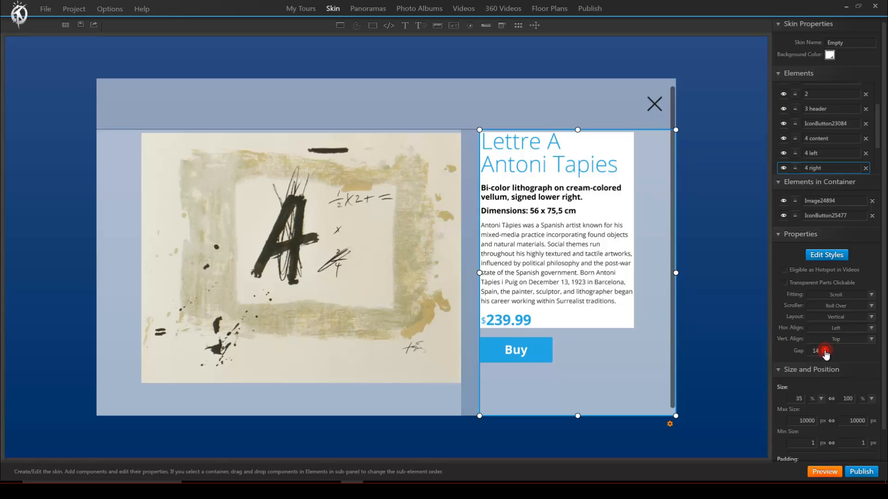
{"action": "left_click", "coordinate": [825, 349]}
{"action": "left_click", "coordinate": [825, 348]}
{"action": "double_click", "coordinate": [815, 351]}
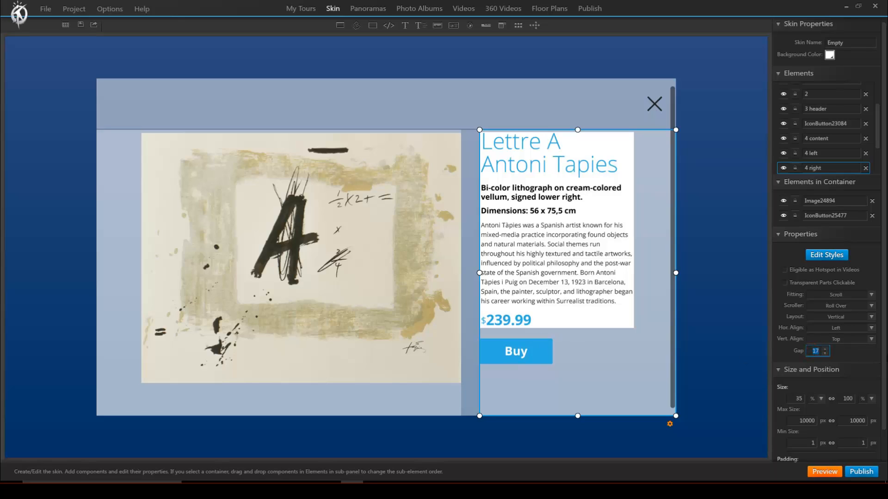
{"action": "type", "text": "55"}
{"action": "key", "text": "Return"}
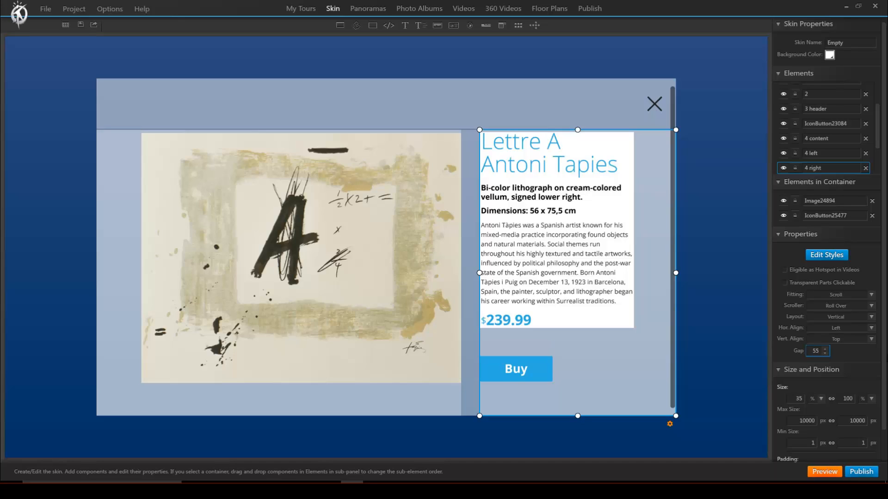
Set the background opacity of container 2 to 1.00 so the window has a solid white background.
{"action": "left_click", "coordinate": [727, 369]}
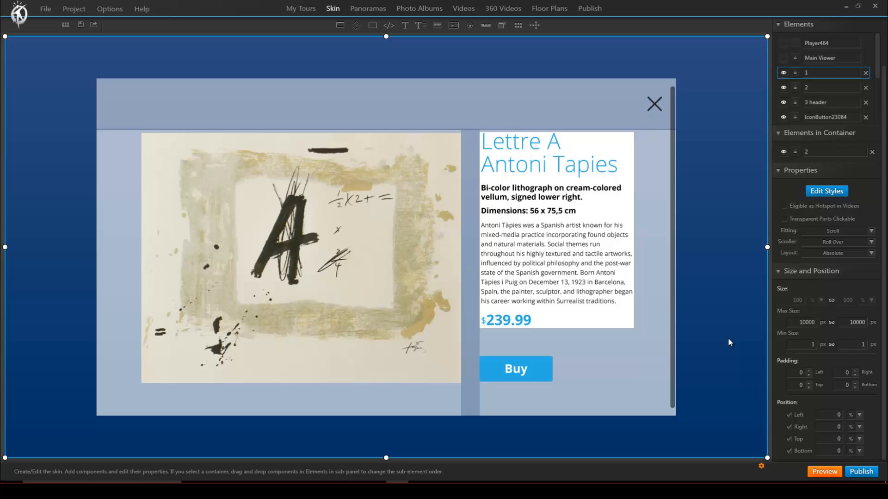
{"action": "left_click", "coordinate": [834, 87]}
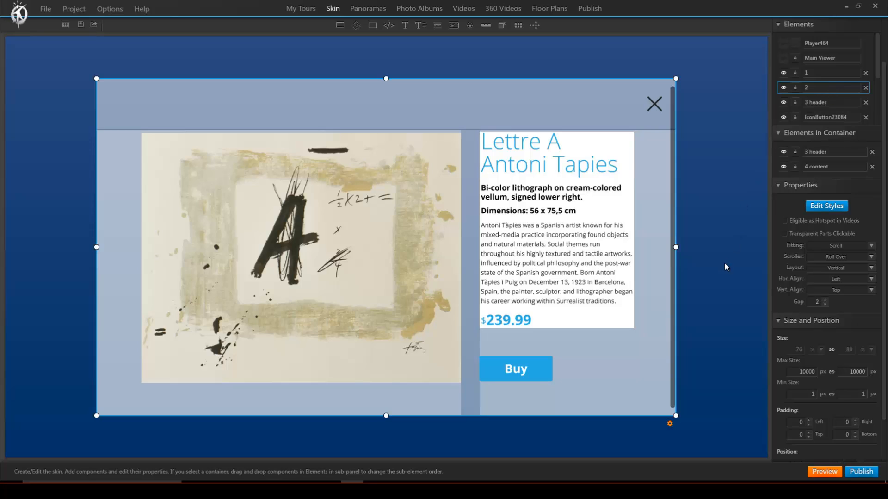
{"action": "left_click", "coordinate": [830, 207]}
{"action": "left_click_drag", "start_coordinate": [347, 212], "coordinate": [431, 215]}
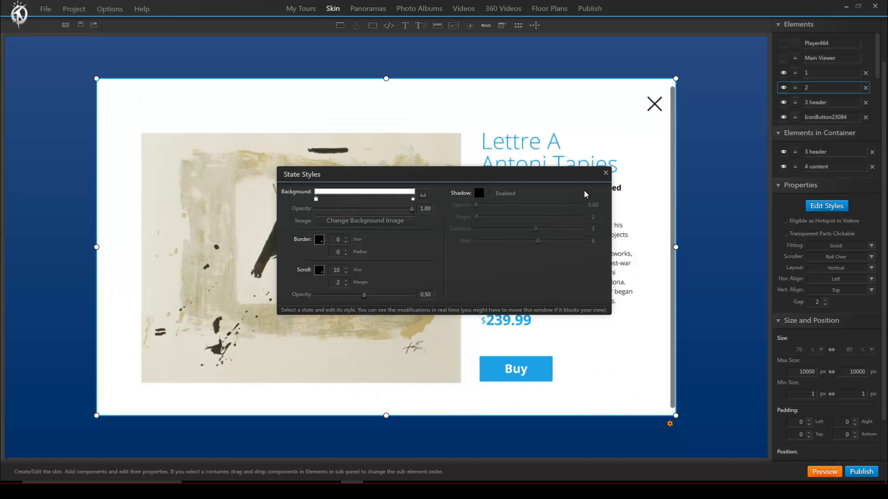
{"action": "left_click", "coordinate": [606, 172]}
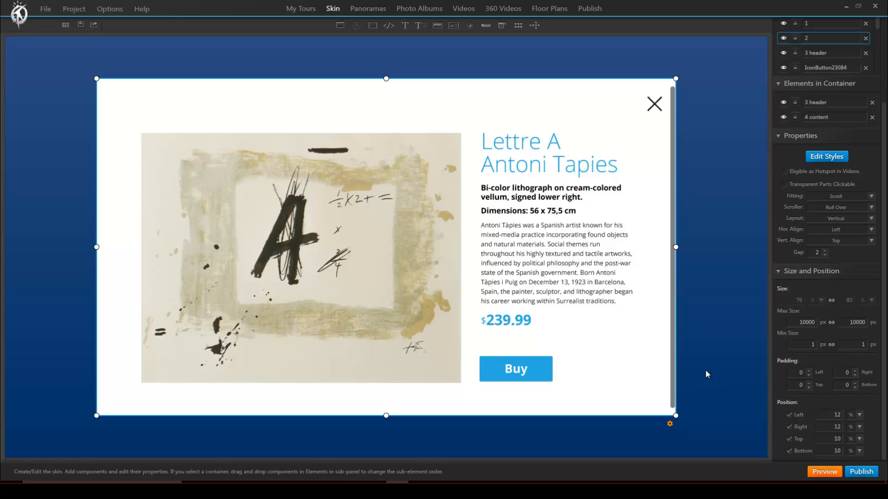
Preview the tour in the browser and shrink the browser window to check how the buy window adapts.
{"action": "left_click", "coordinate": [825, 470]}
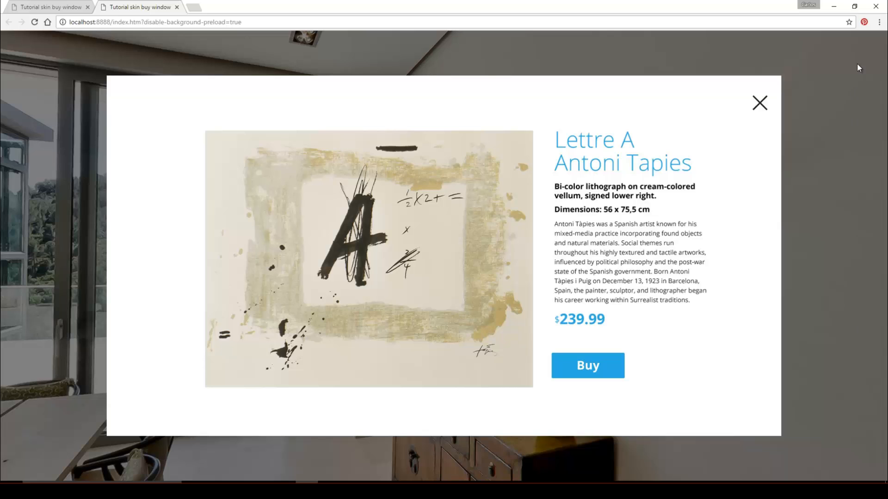
{"action": "left_click", "coordinate": [857, 9]}
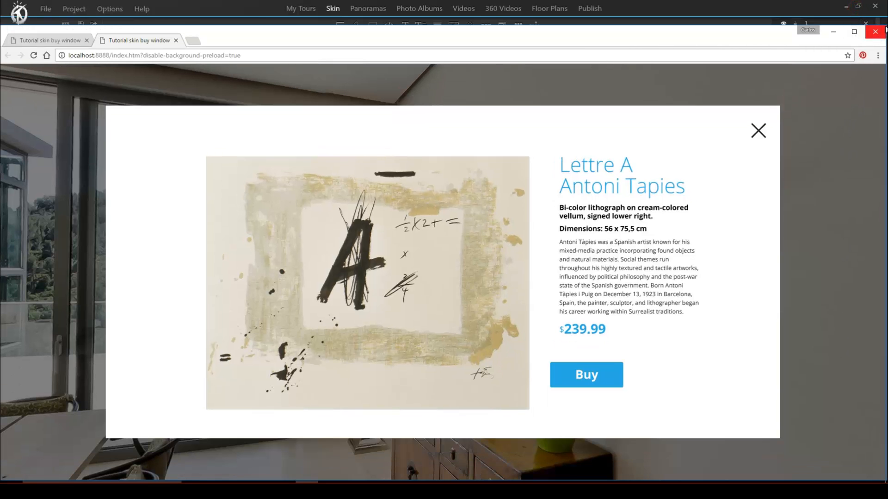
{"action": "left_click_drag", "start_coordinate": [883, 26], "coordinate": [423, 119]}
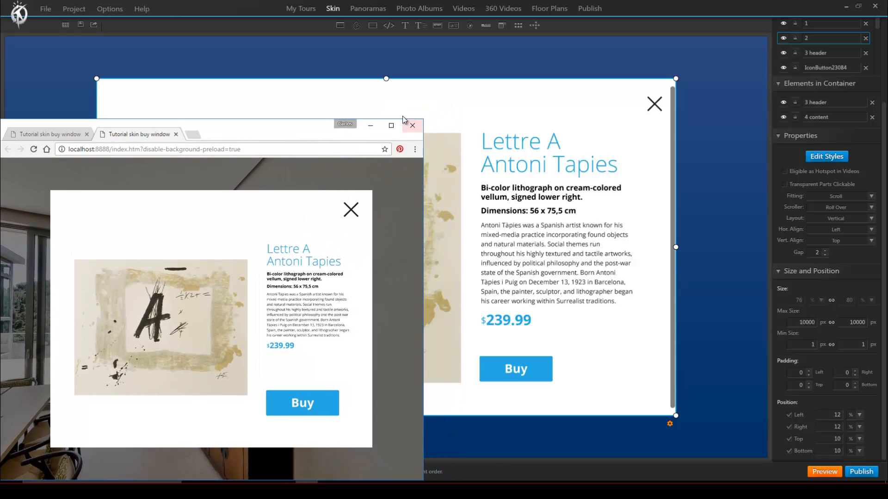
Return to the 3DVista skin editor and set the artwork image's horizontal alignment to Right and vertical alignment to Top.
{"action": "left_click", "coordinate": [391, 126]}
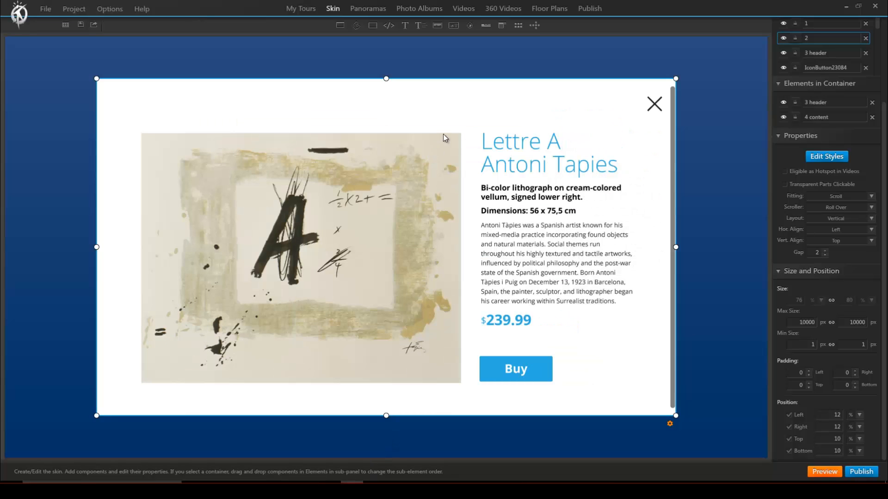
{"action": "left_click", "coordinate": [439, 159]}
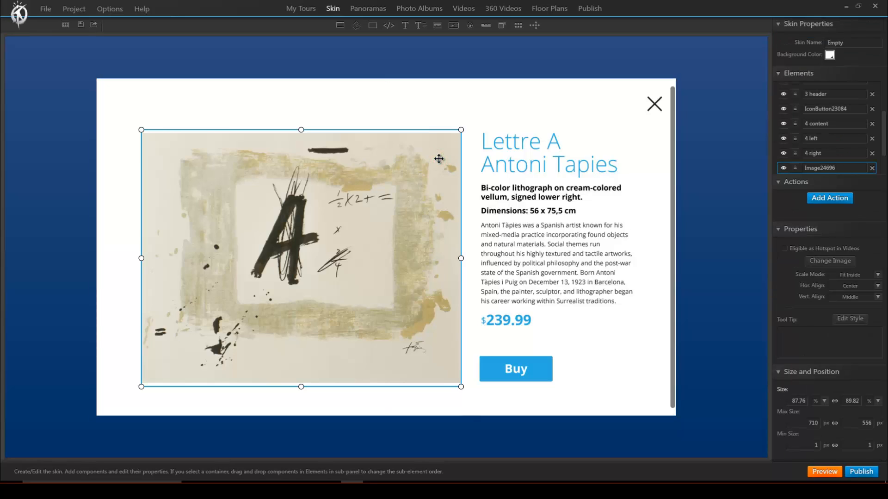
{"action": "left_click", "coordinate": [133, 187]}
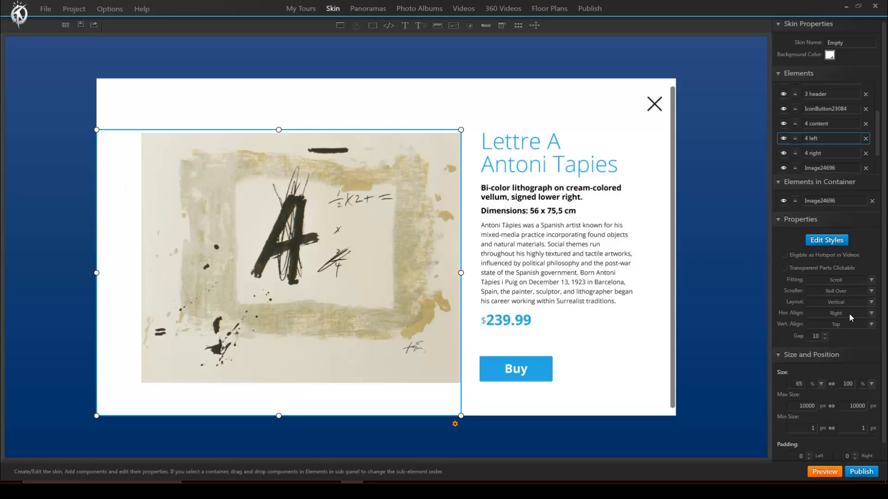
{"action": "left_click", "coordinate": [351, 261]}
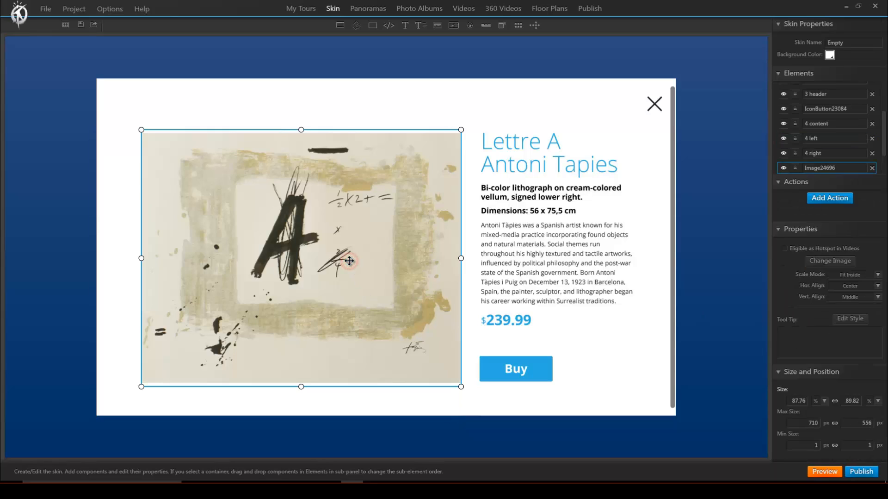
{"action": "left_click", "coordinate": [878, 286]}
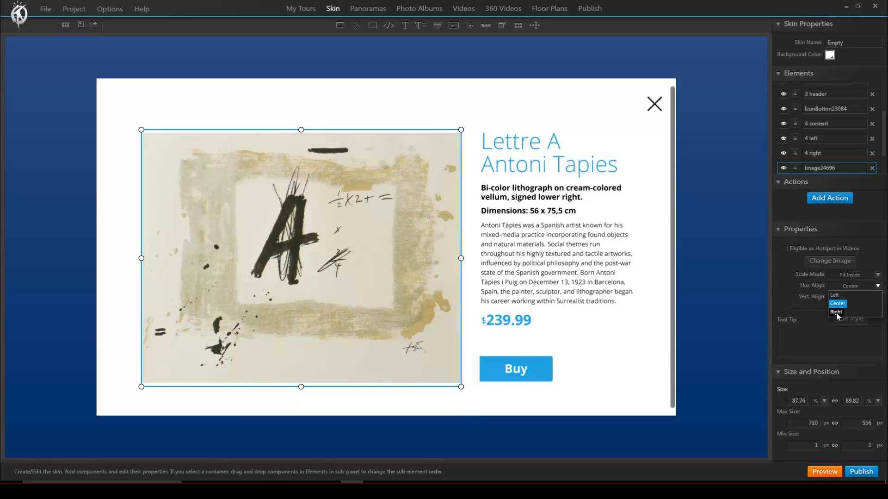
{"action": "left_click", "coordinate": [837, 312]}
{"action": "left_click", "coordinate": [862, 298]}
{"action": "left_click", "coordinate": [837, 307]}
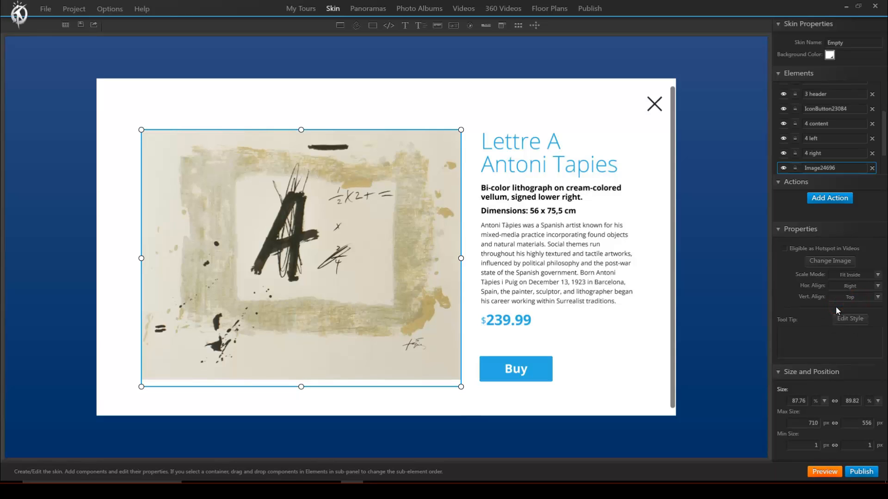
Set the info image's horizontal alignment to Left and its vertical alignment to Top.
{"action": "left_click", "coordinate": [542, 165]}
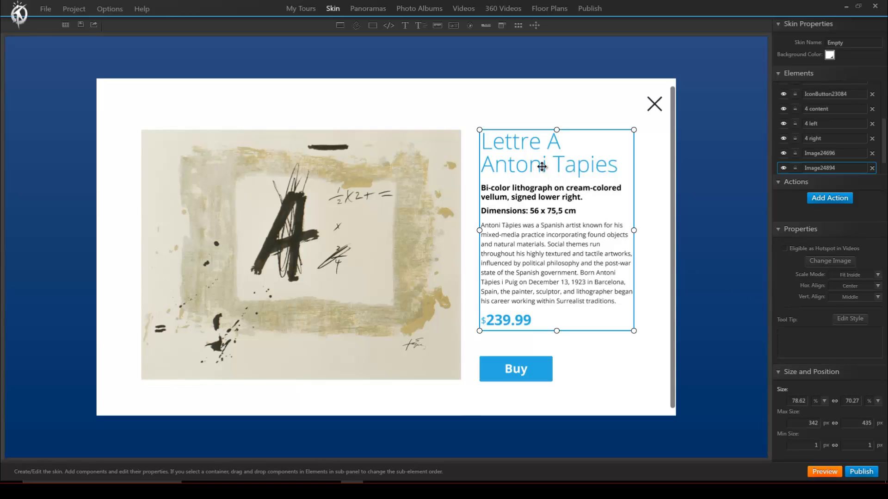
{"action": "left_click", "coordinate": [845, 285]}
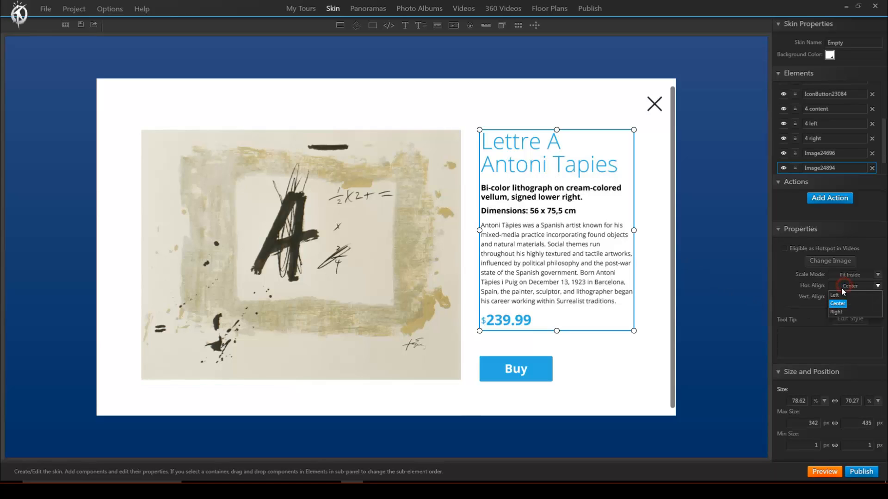
{"action": "left_click", "coordinate": [836, 296]}
{"action": "left_click", "coordinate": [845, 296]}
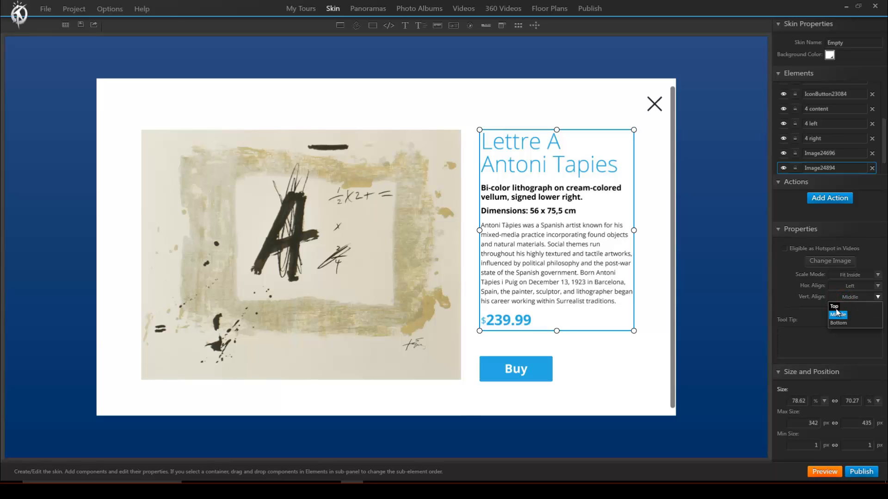
{"action": "left_click", "coordinate": [834, 306]}
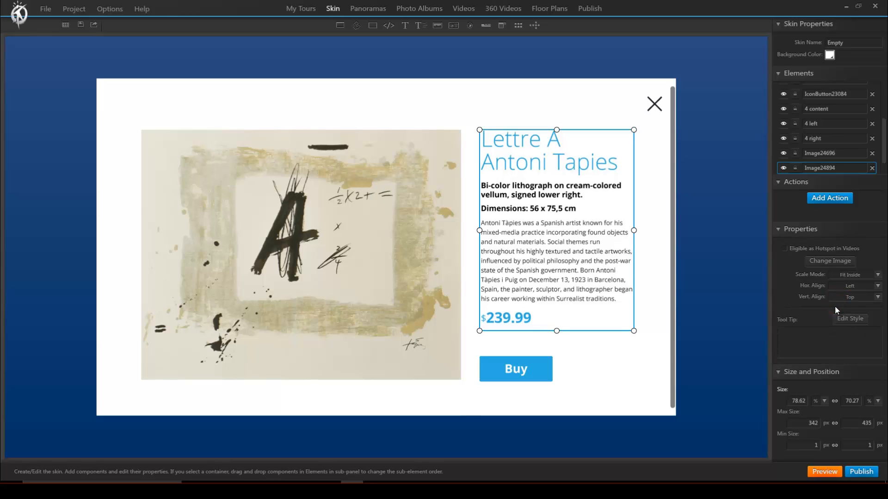
Set the Buy button's horizontal alignment to Left and its vertical alignment to Top.
{"action": "left_click", "coordinate": [529, 368]}
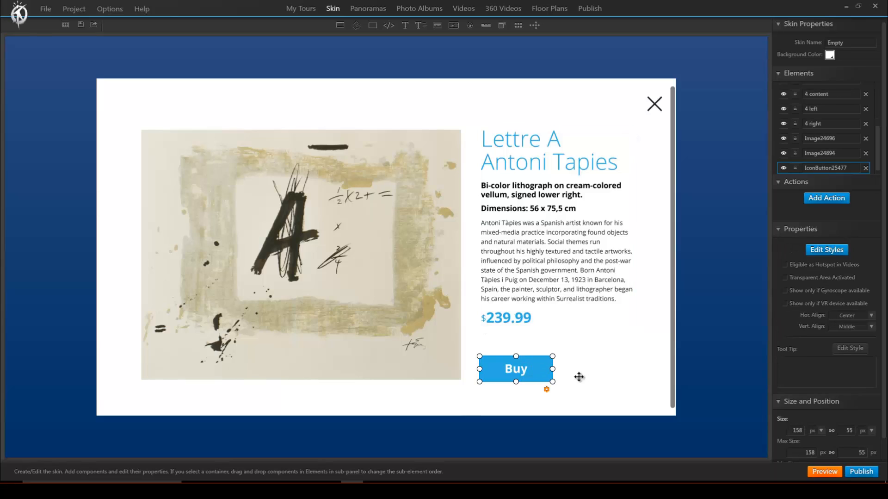
{"action": "left_click", "coordinate": [860, 316]}
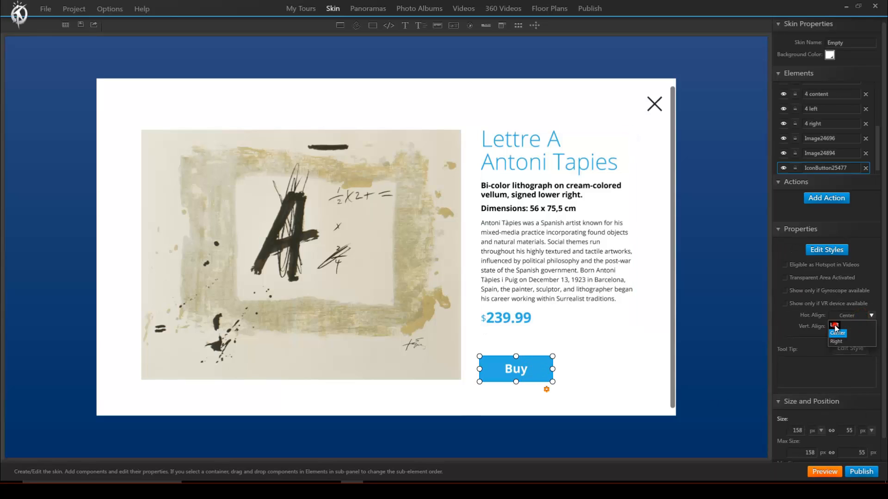
{"action": "left_click", "coordinate": [835, 324]}
{"action": "left_click", "coordinate": [838, 326]}
{"action": "left_click", "coordinate": [834, 336]}
Preview the tour in the browser, resize the browser window to check the image alignment, and return to 3DVista.
{"action": "left_click", "coordinate": [825, 471]}
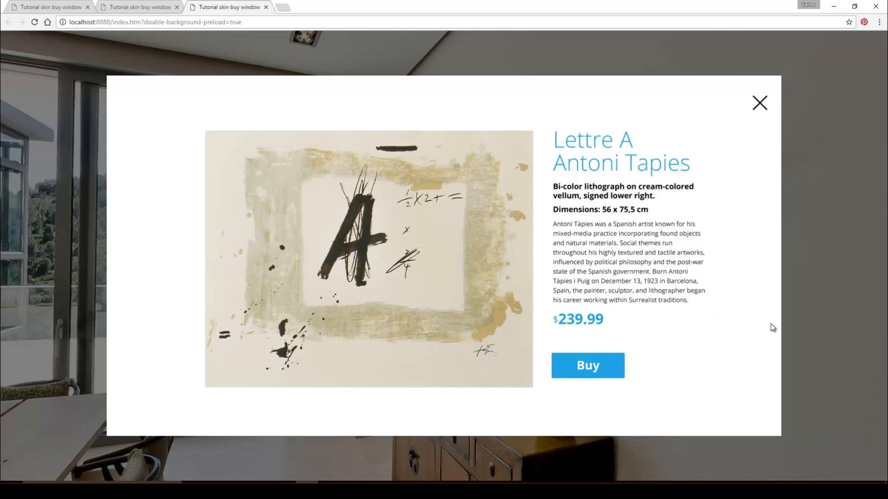
{"action": "left_click", "coordinate": [855, 6]}
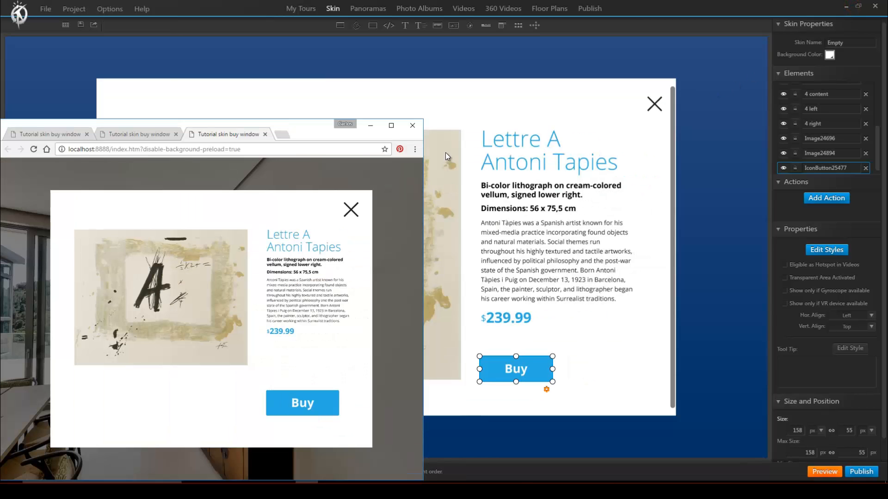
{"action": "left_click_drag", "start_coordinate": [422, 117], "coordinate": [554, 142]}
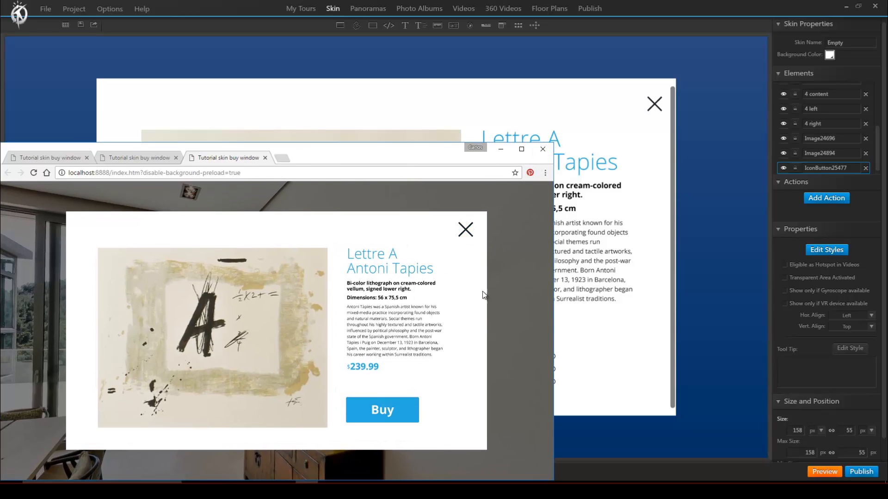
{"action": "left_click", "coordinate": [523, 149]}
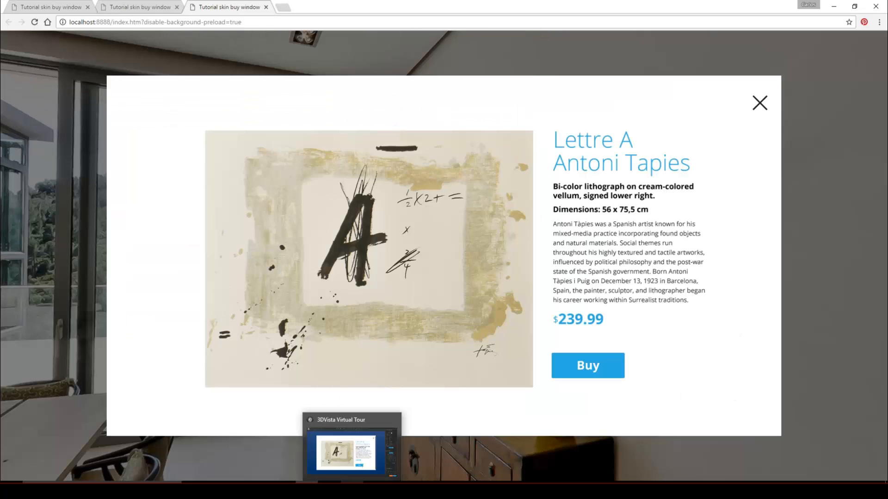
{"action": "left_click", "coordinate": [352, 490]}
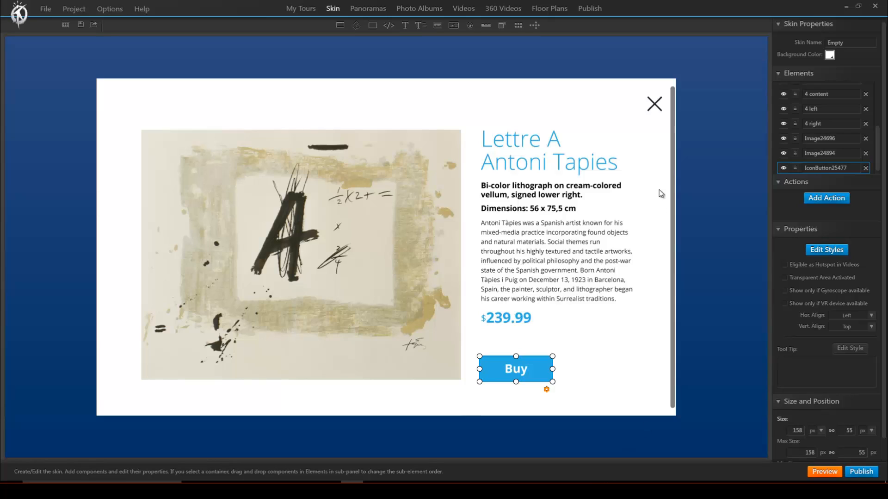
Switch the close button's width and height to percent and set its minimum size to 20 by 20 px.
{"action": "left_click", "coordinate": [657, 107]}
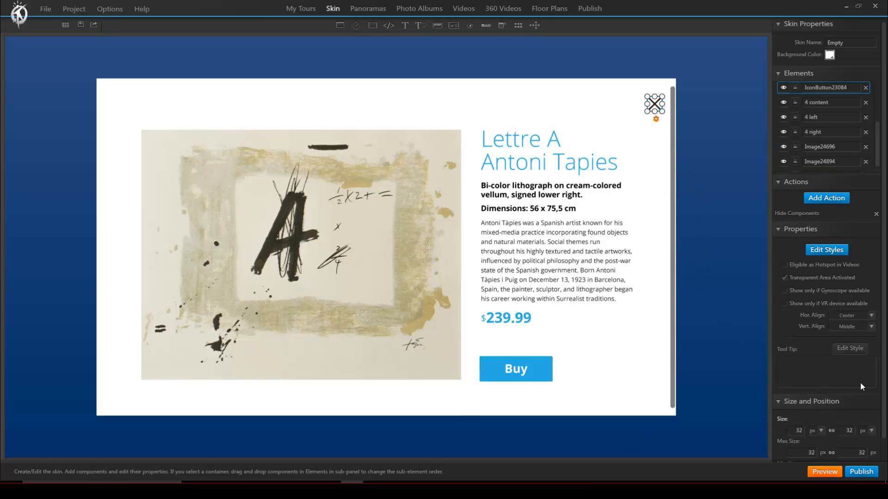
{"action": "scroll", "coordinate": [882, 398], "scroll_direction": "down", "scroll_amount": 1}
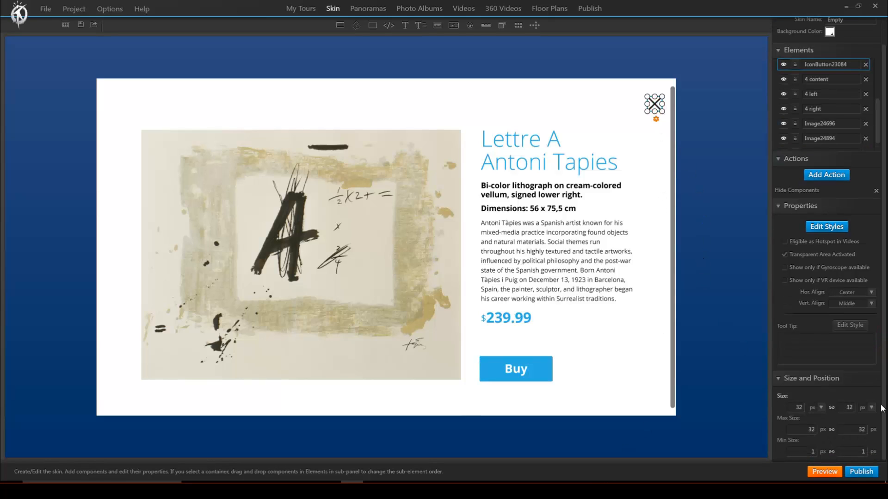
{"action": "left_click", "coordinate": [822, 408]}
{"action": "left_click", "coordinate": [813, 425]}
{"action": "left_click", "coordinate": [873, 408]}
{"action": "left_click", "coordinate": [863, 425]}
{"action": "double_click", "coordinate": [808, 450]}
{"action": "key", "text": "Tab"}
{"action": "type", "text": "20"}
{"action": "key", "text": "Return"}
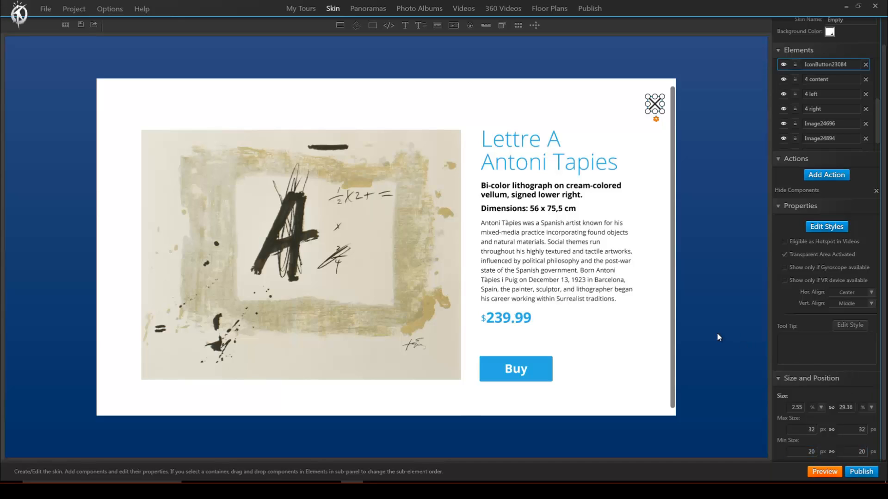
Switch the Buy button's width and height to percent with a minimum size of 100 by 30 px, and save the project.
{"action": "left_click", "coordinate": [541, 362]}
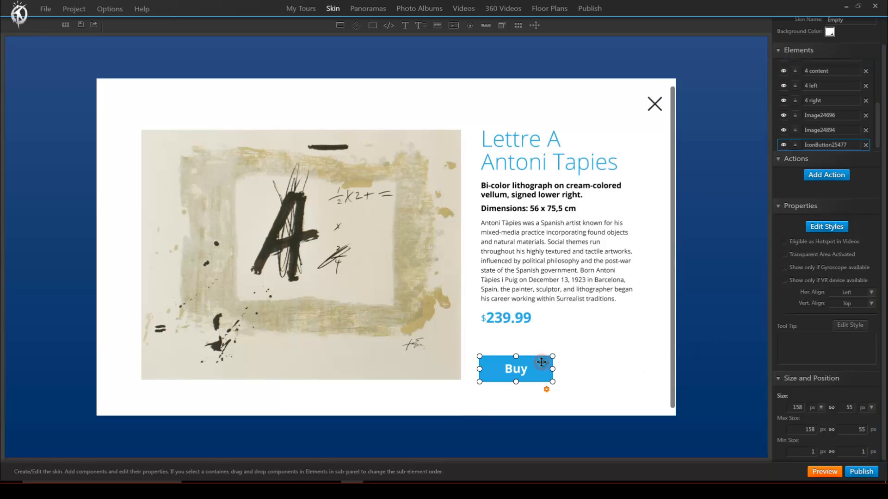
{"action": "left_click", "coordinate": [822, 407]}
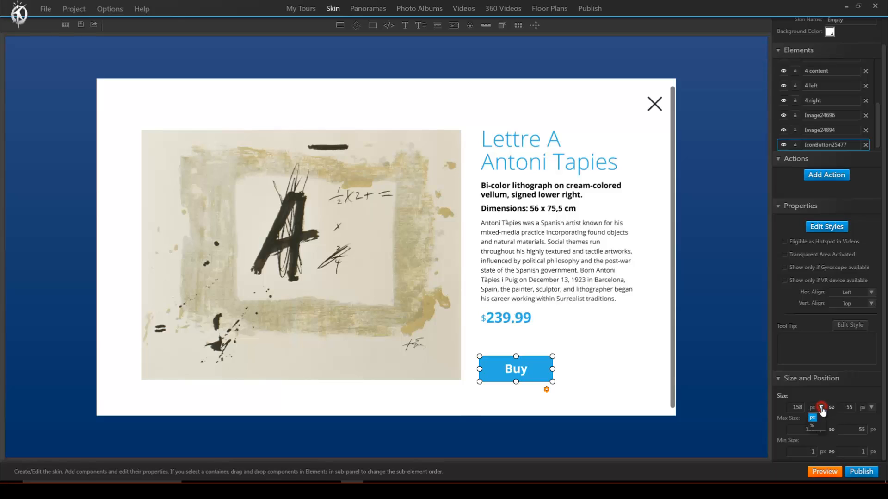
{"action": "left_click", "coordinate": [813, 426]}
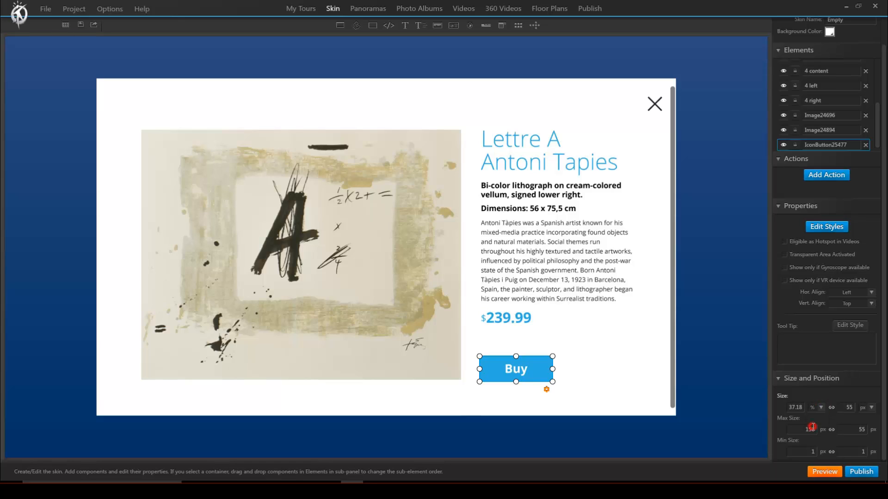
{"action": "left_click", "coordinate": [872, 407]}
{"action": "left_click", "coordinate": [861, 427]}
{"action": "left_click", "coordinate": [801, 451]}
{"action": "left_click_drag", "start_coordinate": [802, 452], "coordinate": [844, 452]}
{"action": "type", "text": "100"}
{"action": "key", "text": "Tab"}
{"action": "type", "text": "30"}
{"action": "key", "text": "Return"}
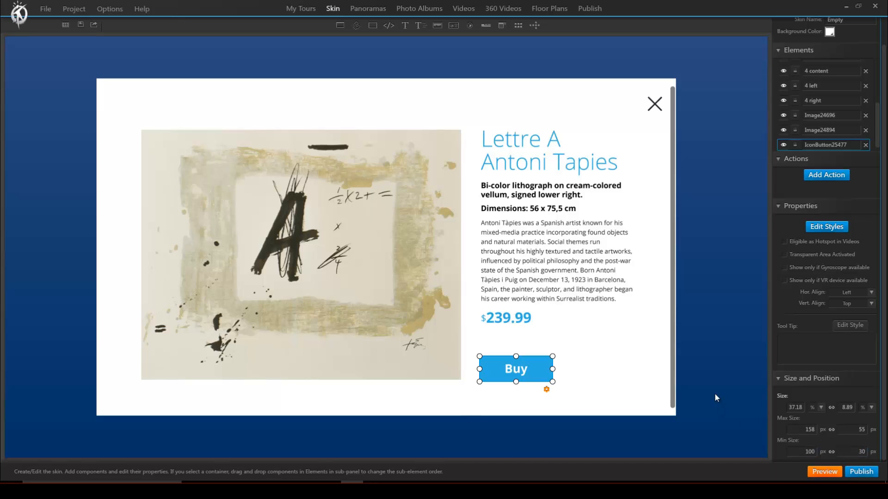
{"action": "left_click", "coordinate": [45, 8]}
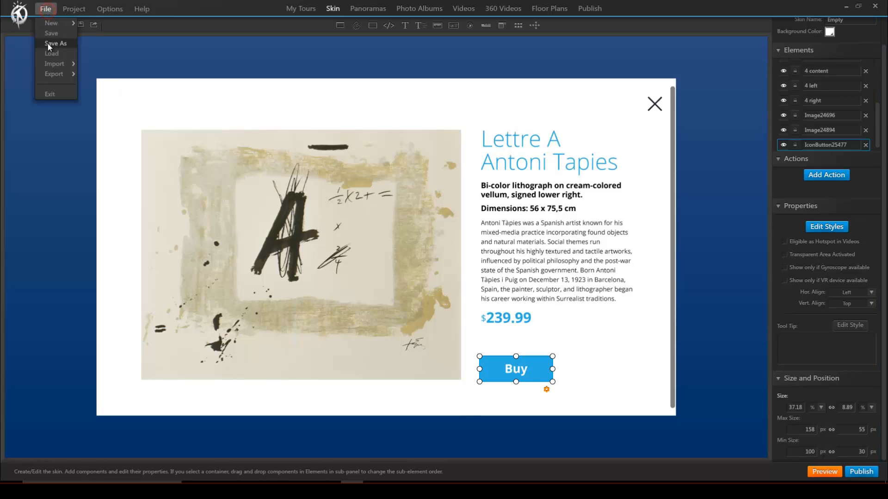
{"action": "left_click", "coordinate": [51, 34]}
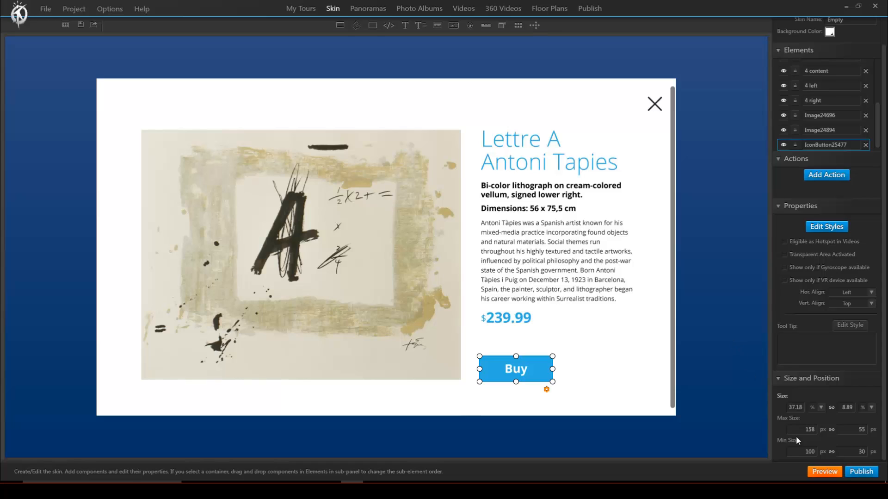
Preview the tour in the browser, resize the window to check how both buttons scale, and return to 3DVista.
{"action": "left_click", "coordinate": [825, 471]}
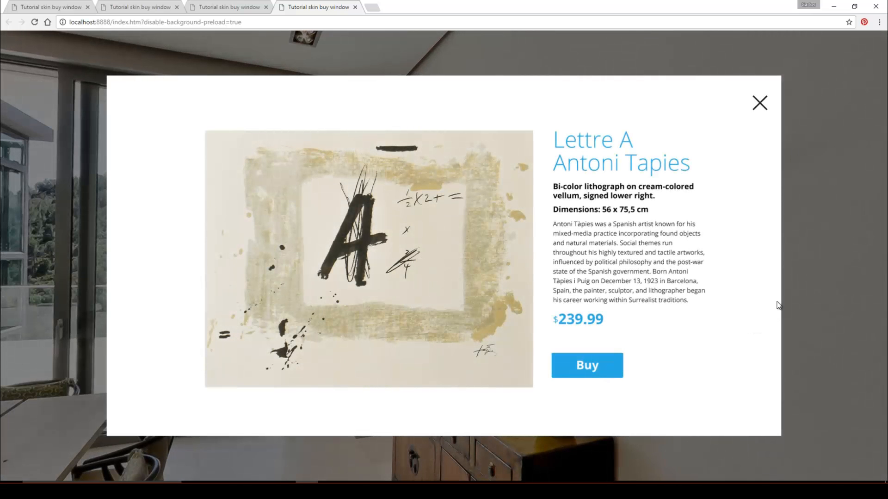
{"action": "left_click", "coordinate": [855, 6]}
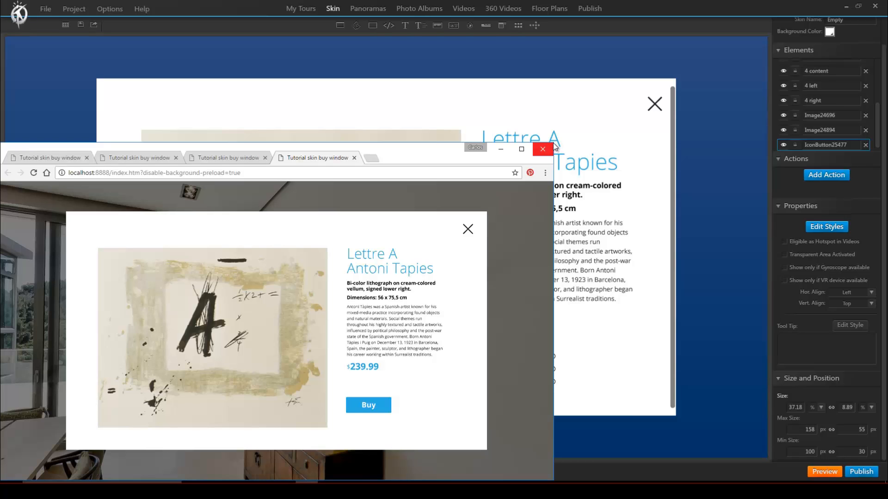
{"action": "left_click_drag", "start_coordinate": [555, 143], "coordinate": [821, 35]}
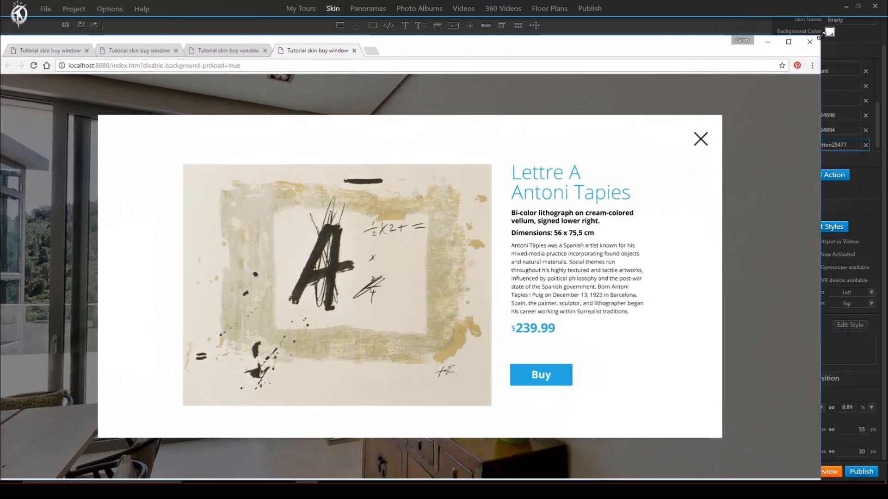
{"action": "left_click", "coordinate": [789, 42]}
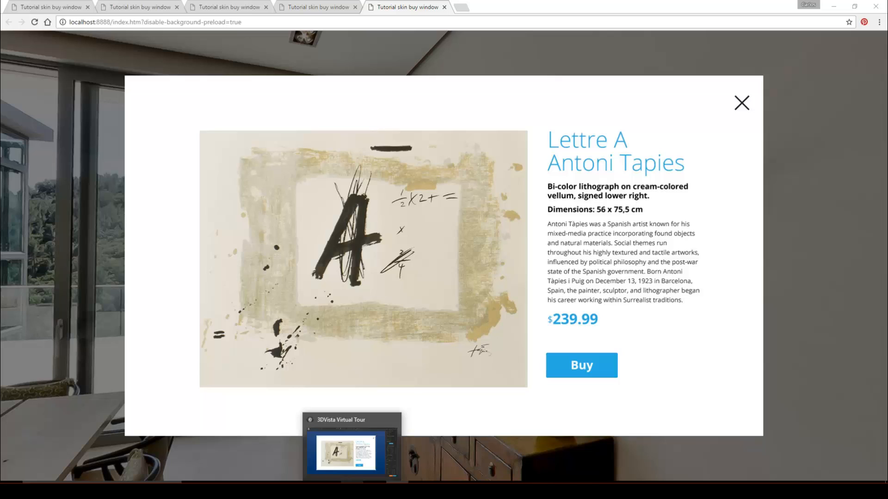
{"action": "left_click", "coordinate": [352, 490]}
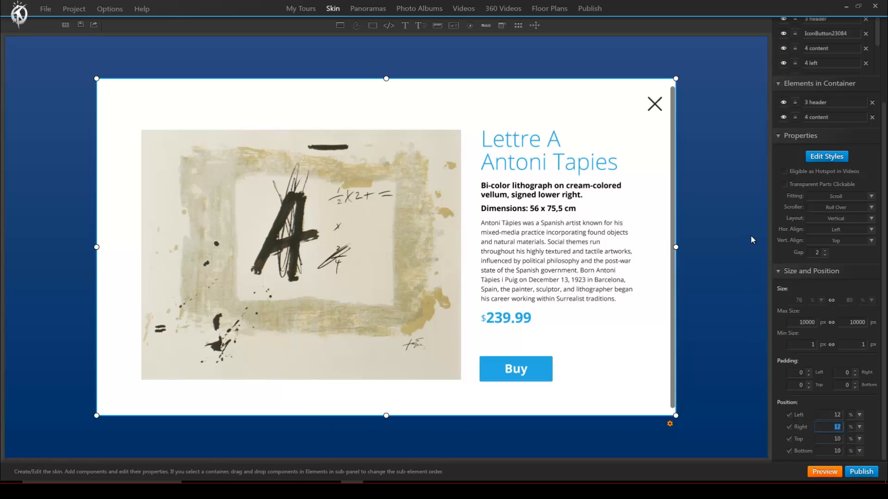
Set the left and right positions of container 2 to 16% to narrow the buy window.
{"action": "left_click", "coordinate": [827, 415]}
{"action": "type", "text": "16"}
{"action": "key", "text": "Tab"}
{"action": "type", "text": "16"}
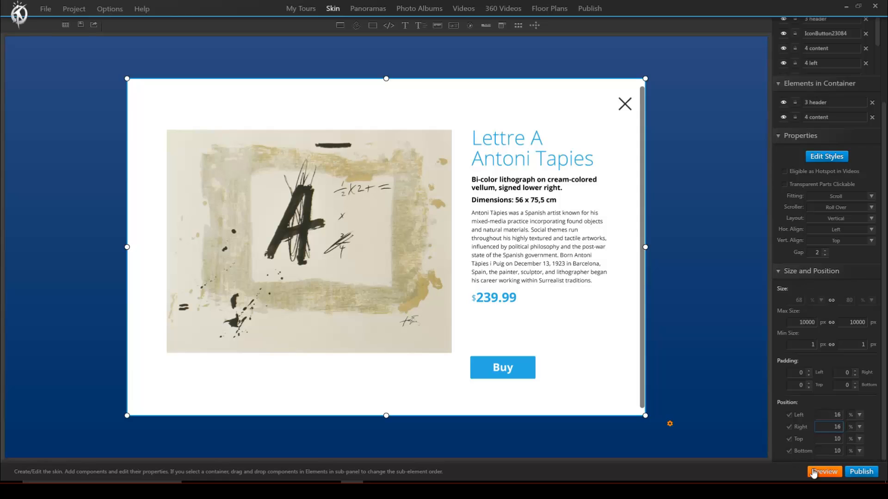
Preview the narrowed buy window in the browser and resize the browser window to check its proportions.
{"action": "left_click", "coordinate": [861, 471]}
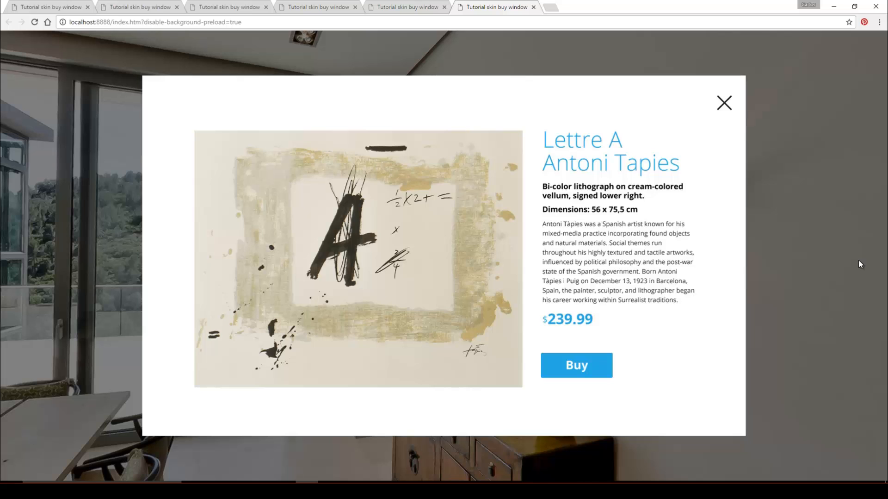
{"action": "left_click", "coordinate": [855, 6]}
{"action": "left_click_drag", "start_coordinate": [821, 35], "coordinate": [751, 103]}
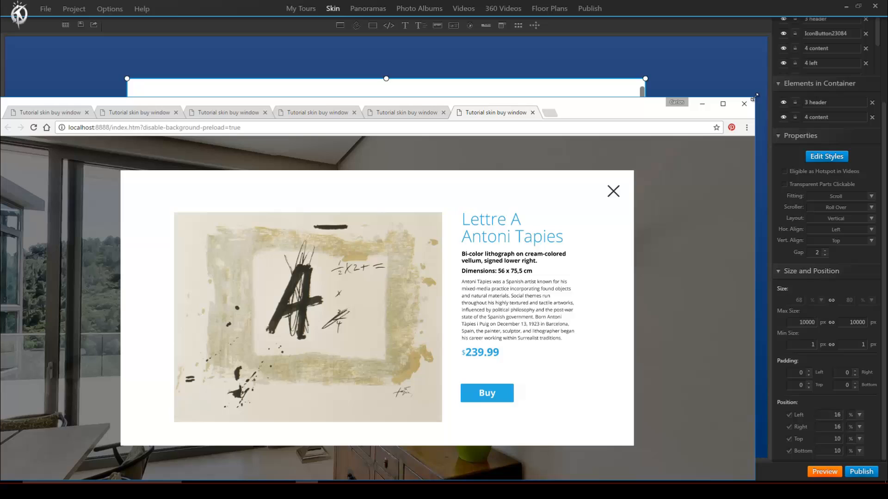
{"action": "left_click", "coordinate": [714, 112]}
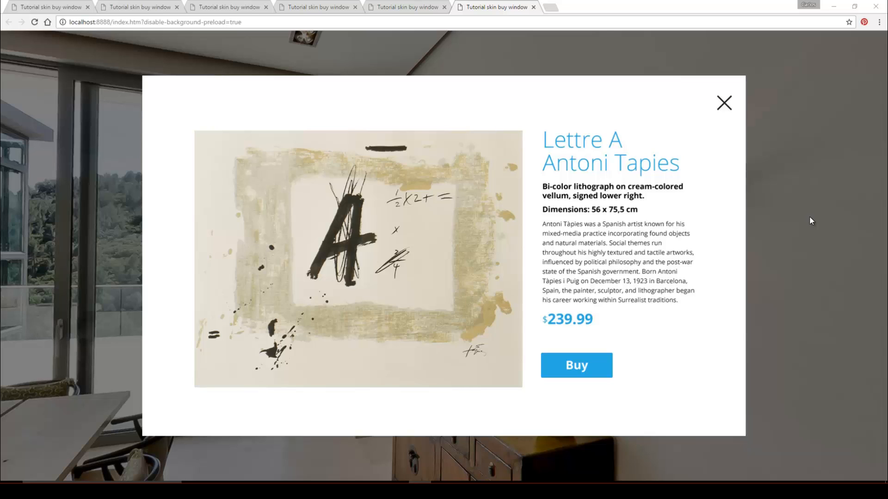
Turn on the browser's device emulation and check the buy window on an iPhone 6 Plus in landscape and portrait.
{"action": "left_click", "coordinate": [810, 216]}
{"action": "key", "text": "F12"}
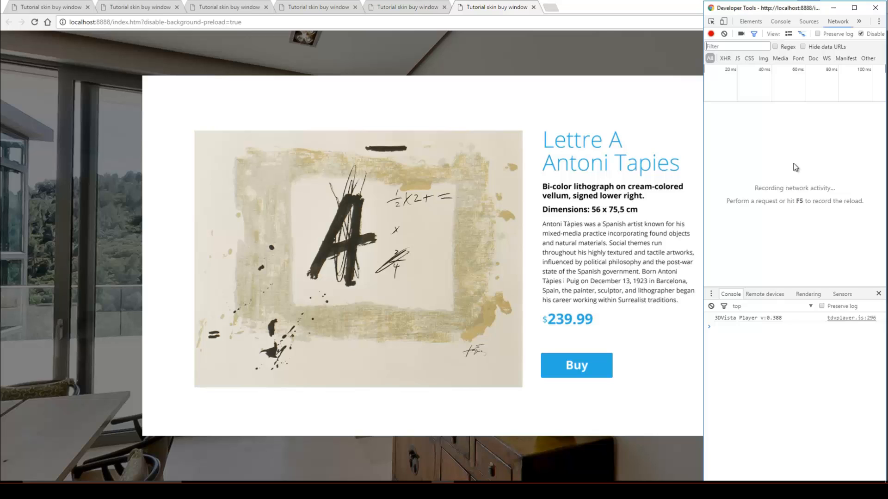
{"action": "left_click", "coordinate": [724, 22]}
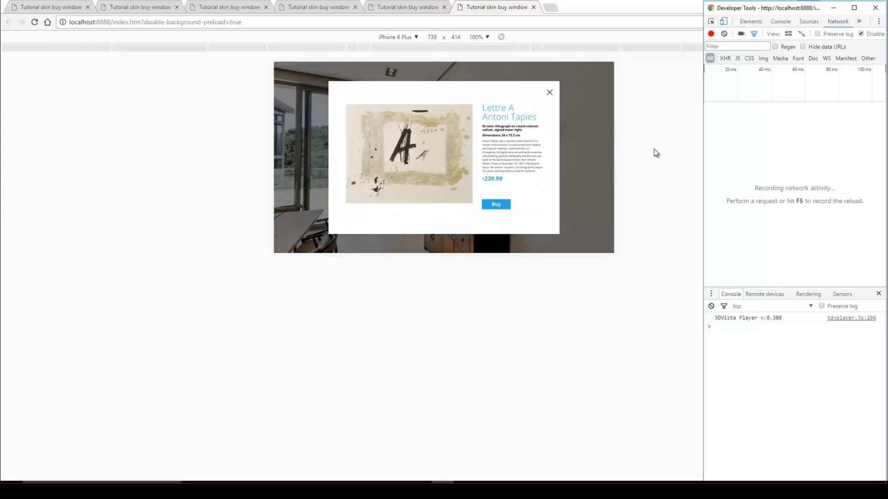
{"action": "left_click", "coordinate": [660, 226]}
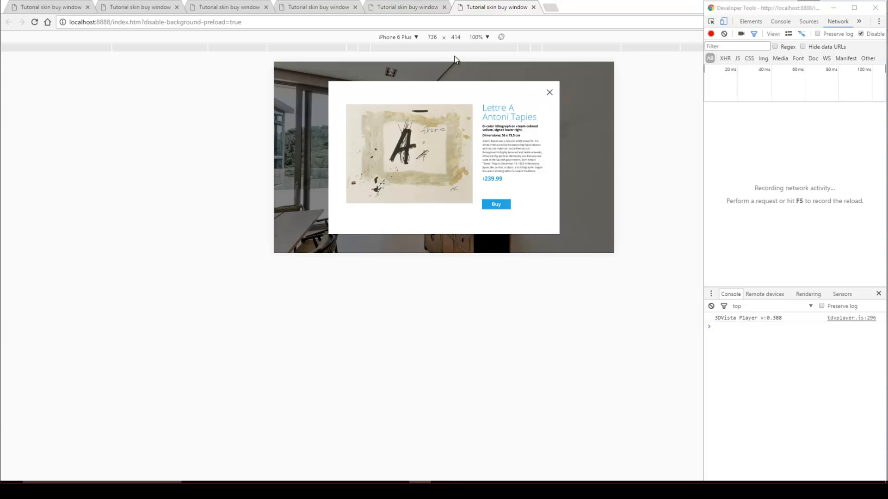
{"action": "left_click", "coordinate": [416, 38]}
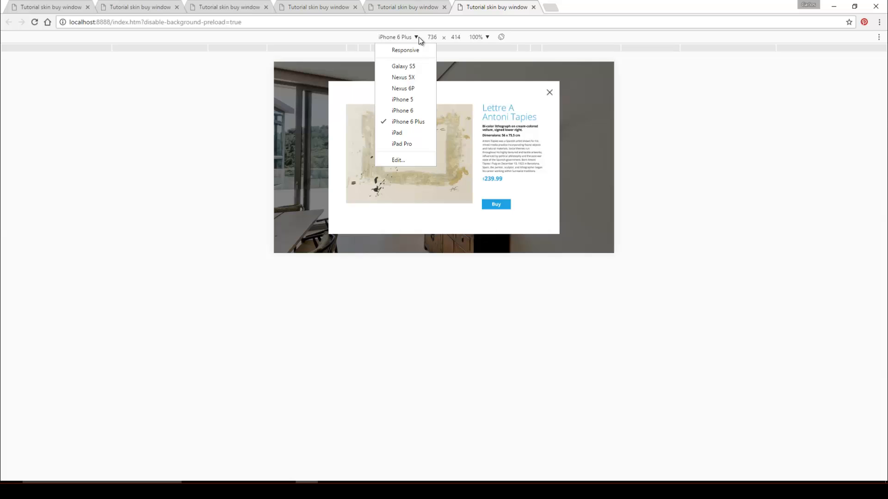
{"action": "left_click", "coordinate": [666, 139]}
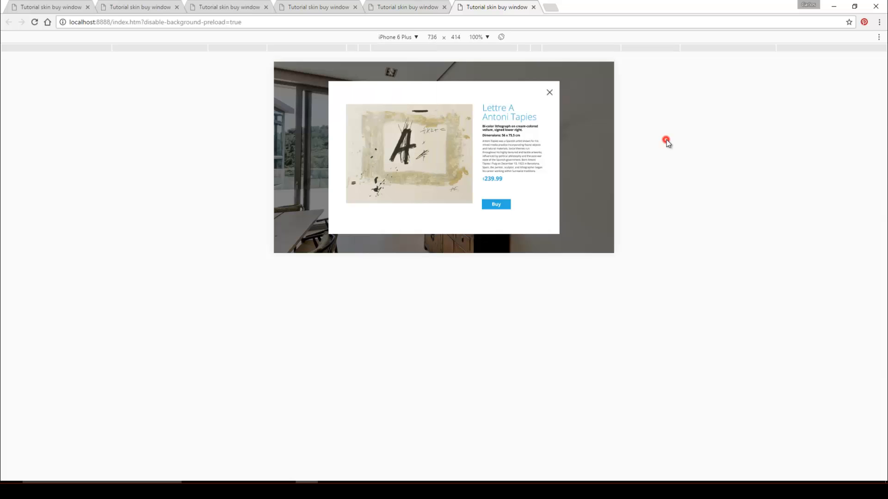
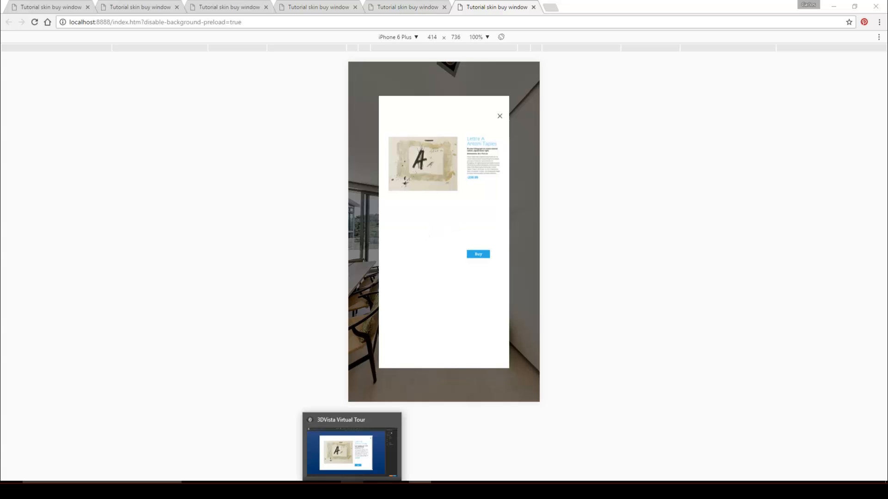
Switch to 3DVista and limit container 2 to a maximum size of 1254 by 754 px.
{"action": "left_click", "coordinate": [352, 489]}
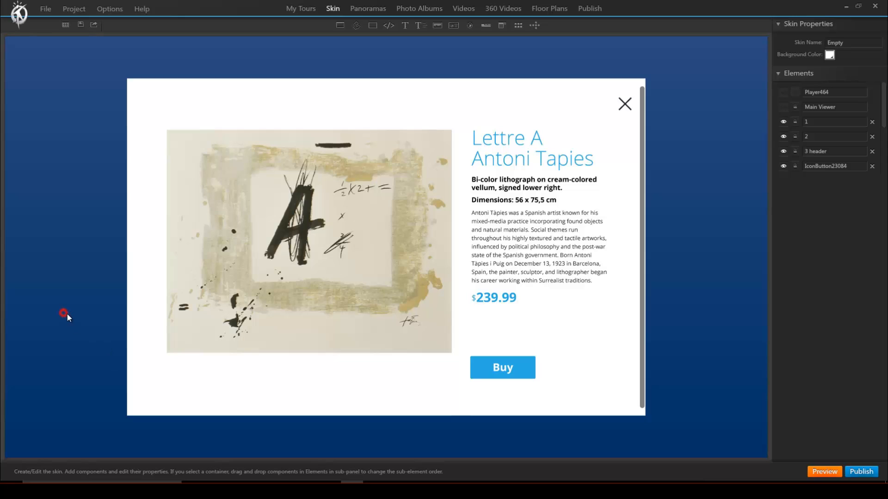
{"action": "left_click", "coordinate": [101, 300]}
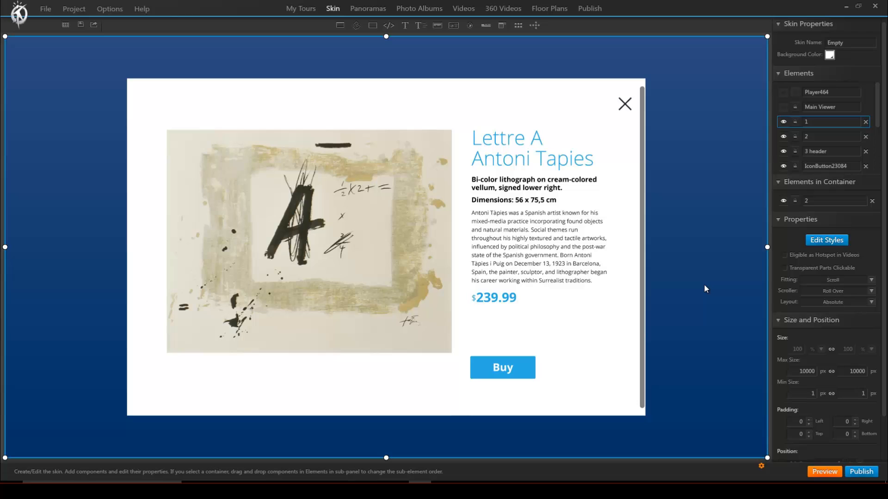
{"action": "left_click", "coordinate": [818, 137]}
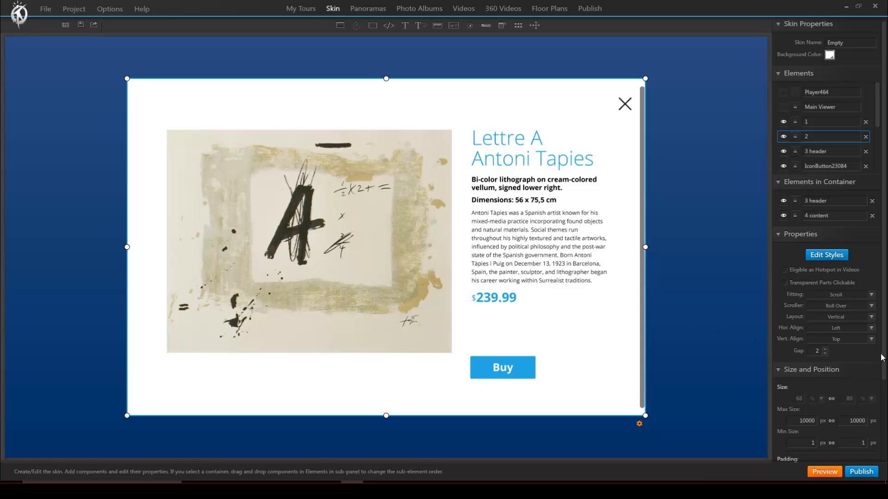
{"action": "left_click_drag", "start_coordinate": [885, 360], "coordinate": [887, 447]}
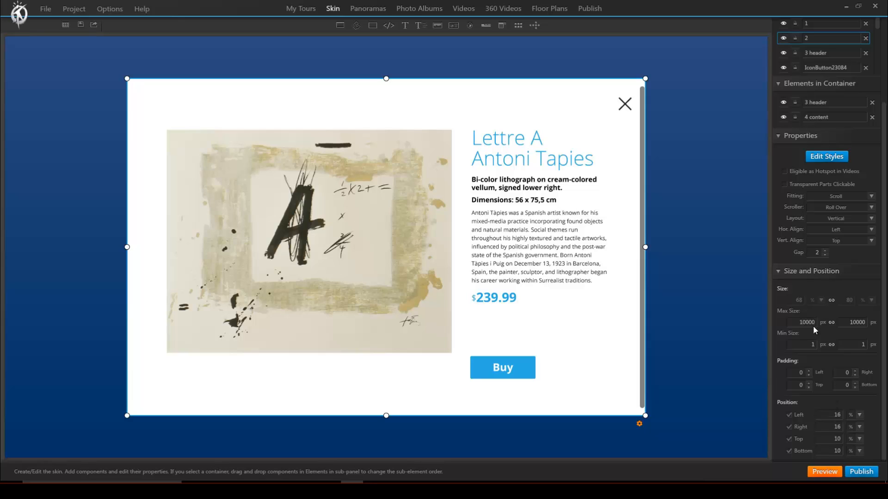
{"action": "double_click", "coordinate": [798, 322]}
{"action": "type", "text": "1254"}
{"action": "key", "text": "Tab"}
{"action": "type", "text": "754"}
Set the left and right positions of container 2 to 5%.
{"action": "left_click", "coordinate": [833, 413]}
{"action": "double_click", "coordinate": [833, 414]}
{"action": "type", "text": "5"}
{"action": "key", "text": "Tab"}
{"action": "key", "text": "Tab"}
{"action": "key", "text": "Tab"}
{"action": "type", "text": "5"}
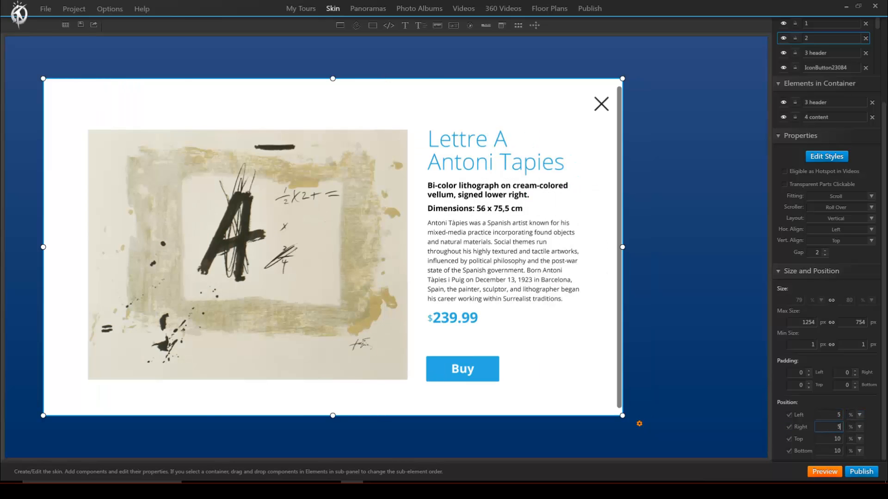
{"action": "key", "text": "Tab"}
Preview the tour in the browser and check the resized buy window on an emulated iPhone 6 Plus in portrait.
{"action": "left_click", "coordinate": [823, 471]}
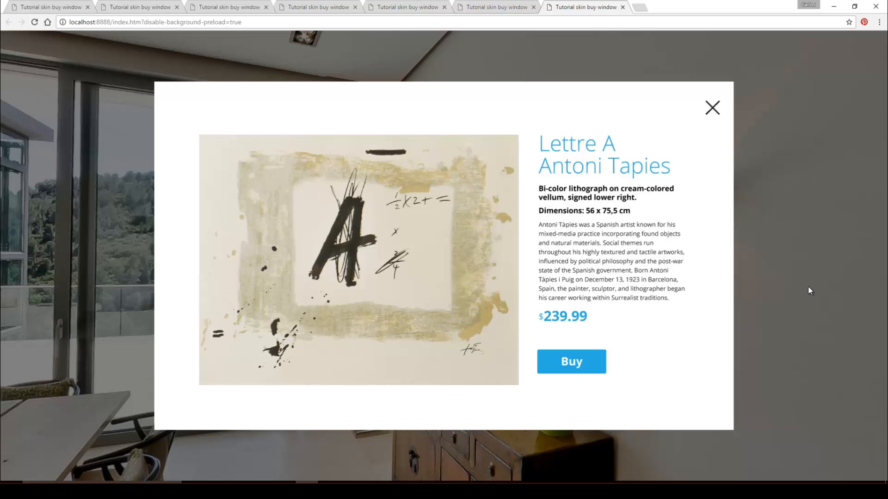
{"action": "key", "text": "F12"}
{"action": "key", "text": "ctrl+shift+m"}
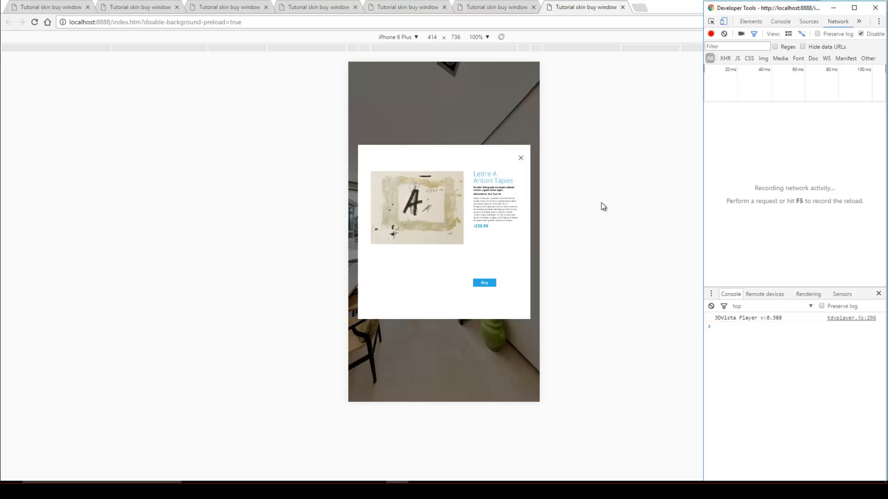
{"action": "left_click", "coordinate": [594, 243]}
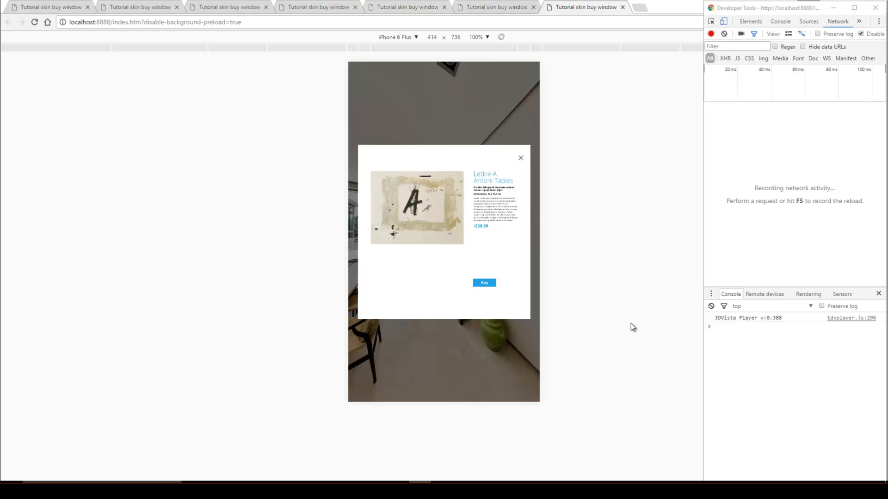
Return to 3DVista and set the minimum width of the "4 right" container to 400 px.
{"action": "left_click", "coordinate": [352, 489]}
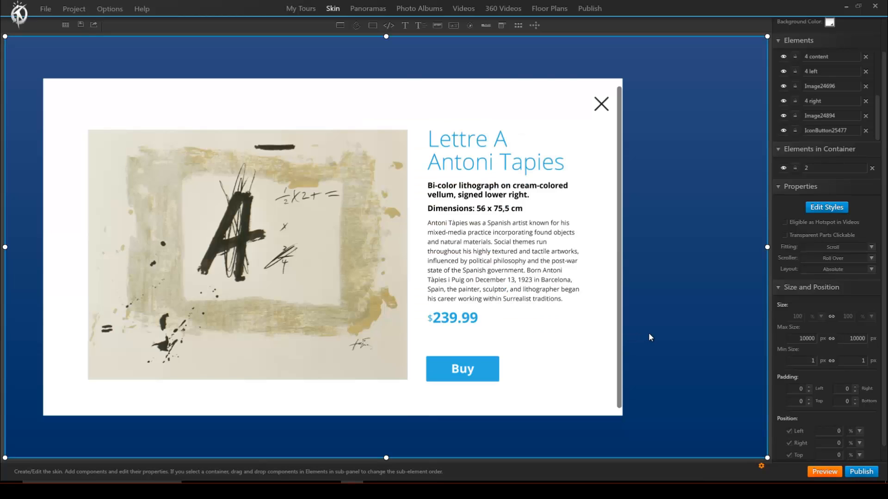
{"action": "left_click", "coordinate": [835, 101]}
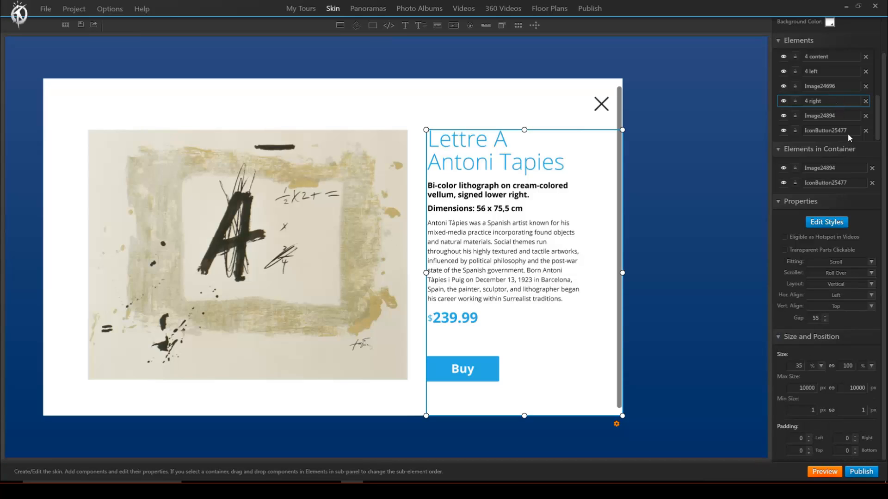
{"action": "double_click", "coordinate": [806, 409]}
{"action": "type", "text": "400"}
{"action": "left_click", "coordinate": [850, 410]}
{"action": "left_click", "coordinate": [282, 394]}
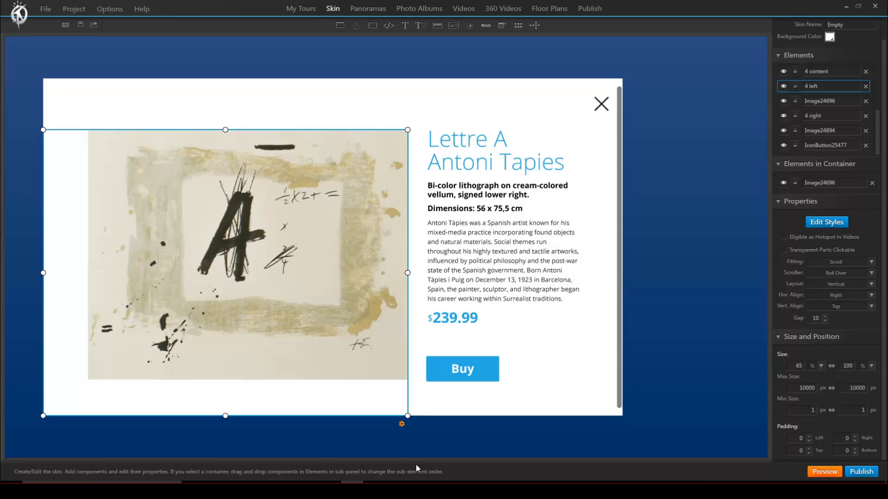
Preview the tour again with iPhone 6 Plus emulation to check the text column's minimum width.
{"action": "left_click", "coordinate": [870, 470]}
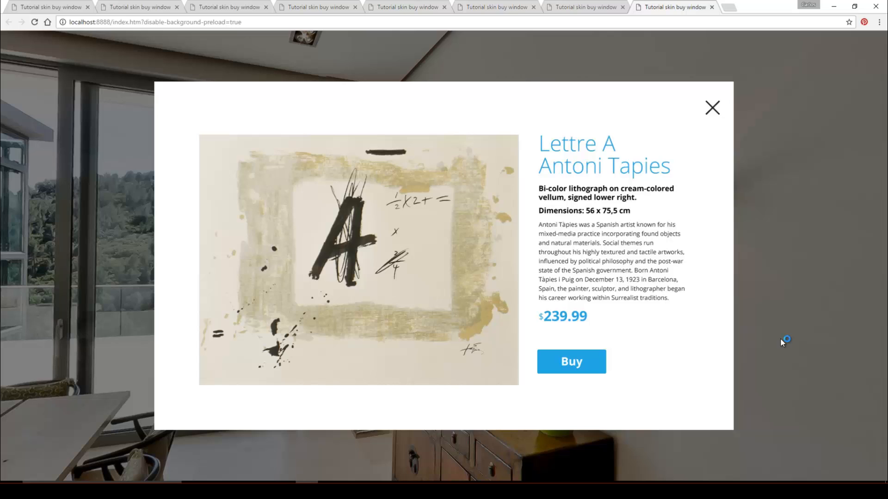
{"action": "key", "text": "ctrl+shift+i"}
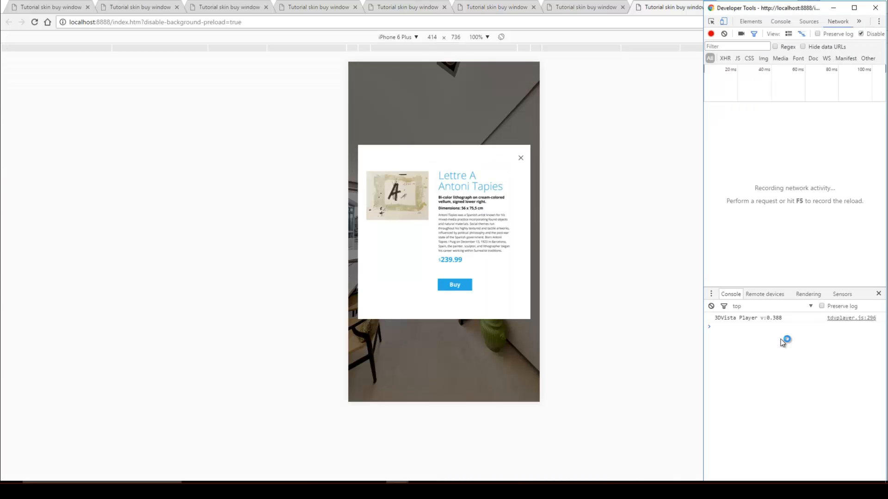